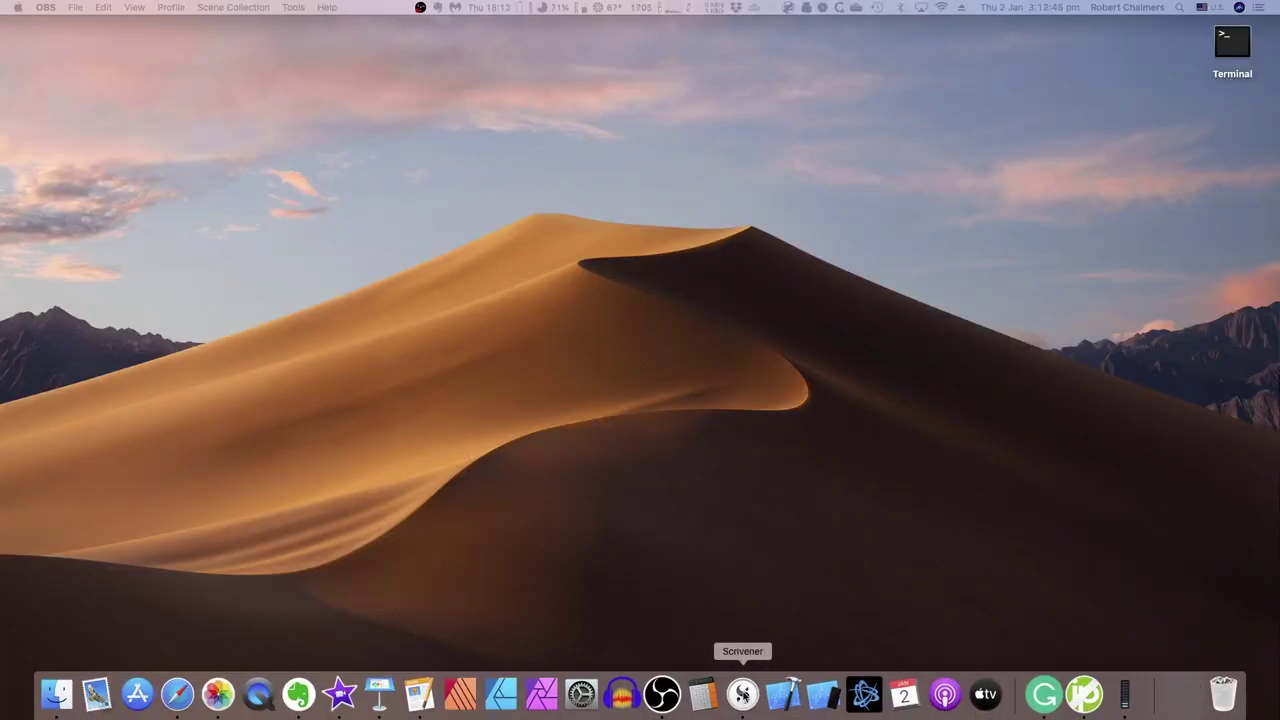
Launch Scrivener and start a new project from File > New Project
{"action": "left_click", "coordinate": [743, 694]}
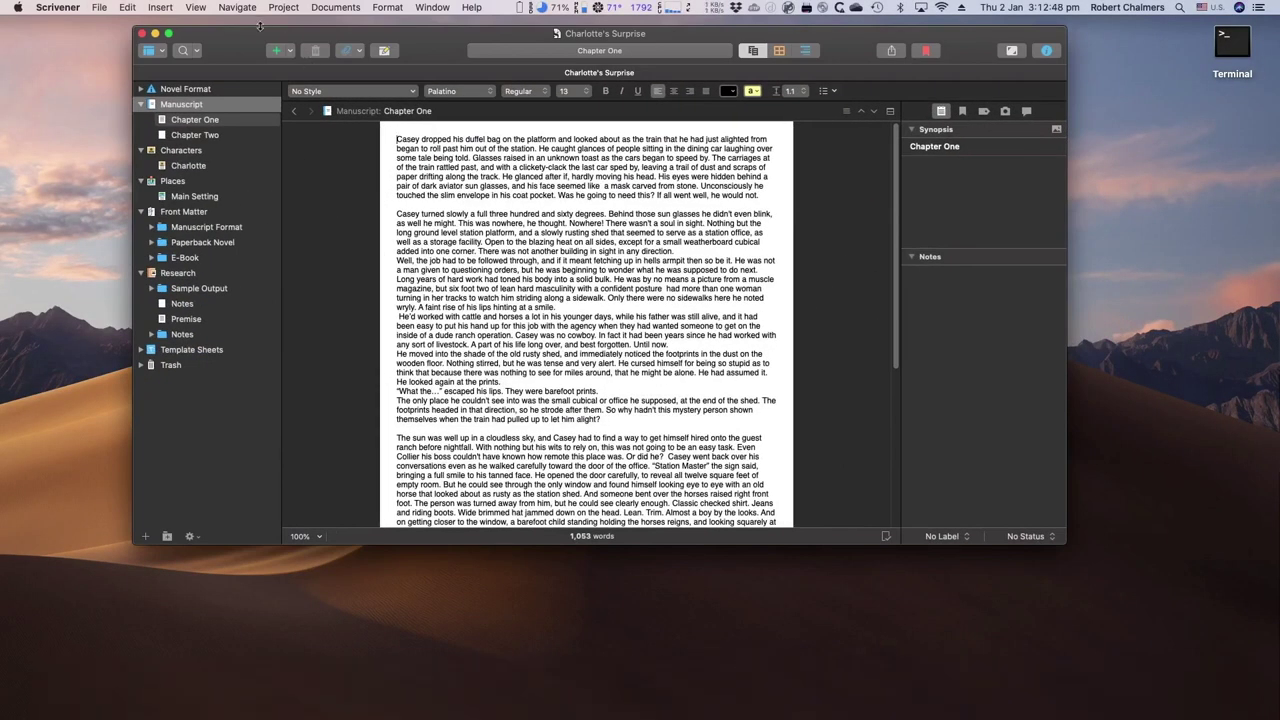
{"action": "left_click", "coordinate": [98, 10]}
{"action": "left_click", "coordinate": [99, 10]}
{"action": "left_click", "coordinate": [99, 12]}
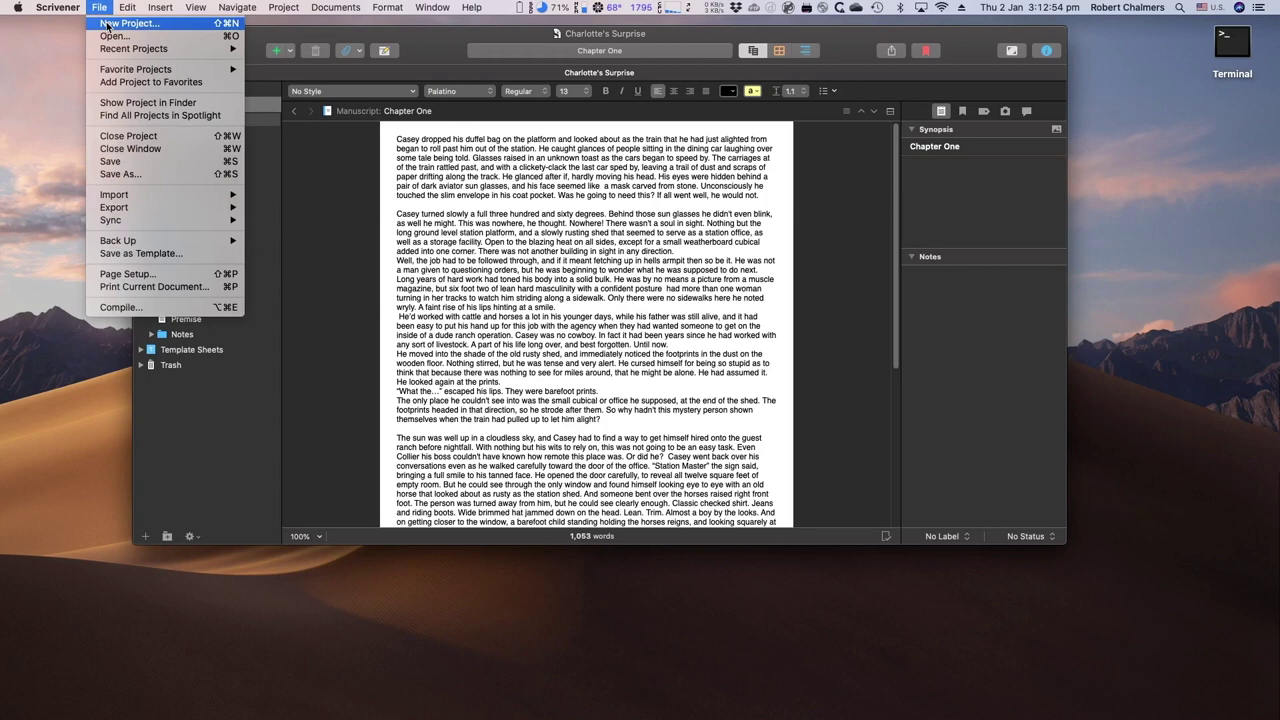
{"action": "left_click", "coordinate": [107, 23]}
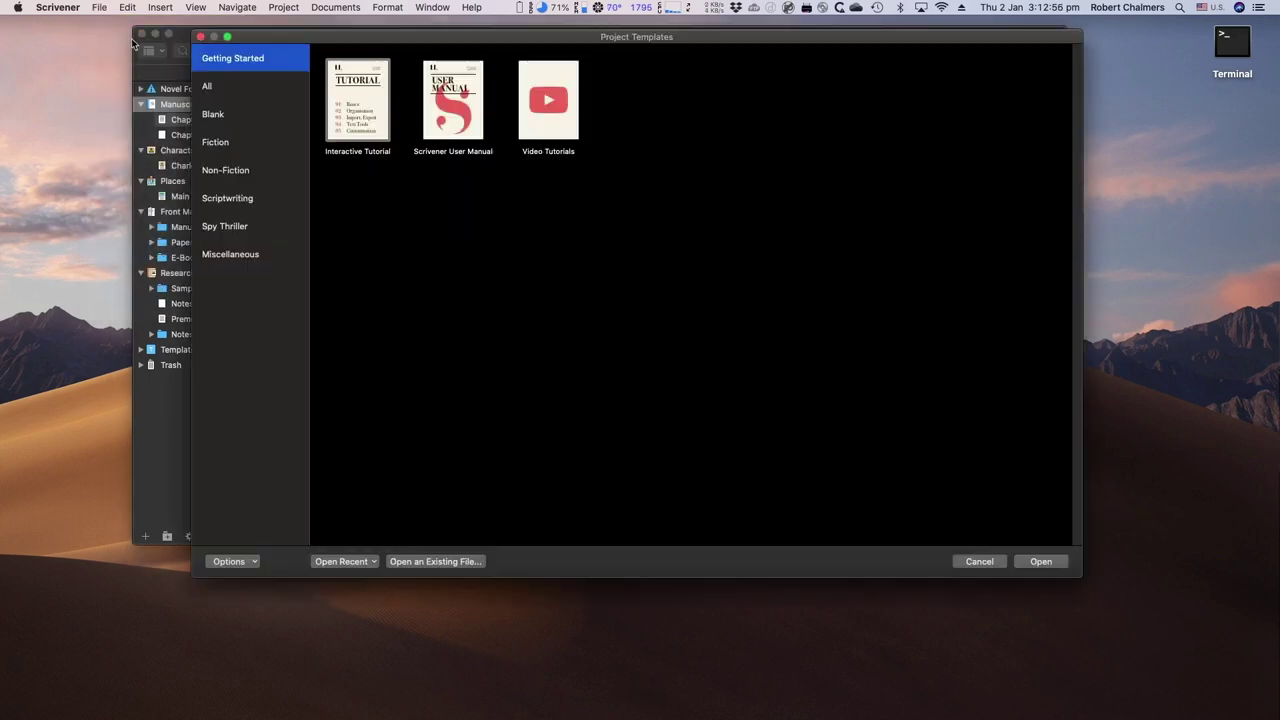
Choose the Blank template from the Blank category of project templates
{"action": "left_click", "coordinate": [212, 90]}
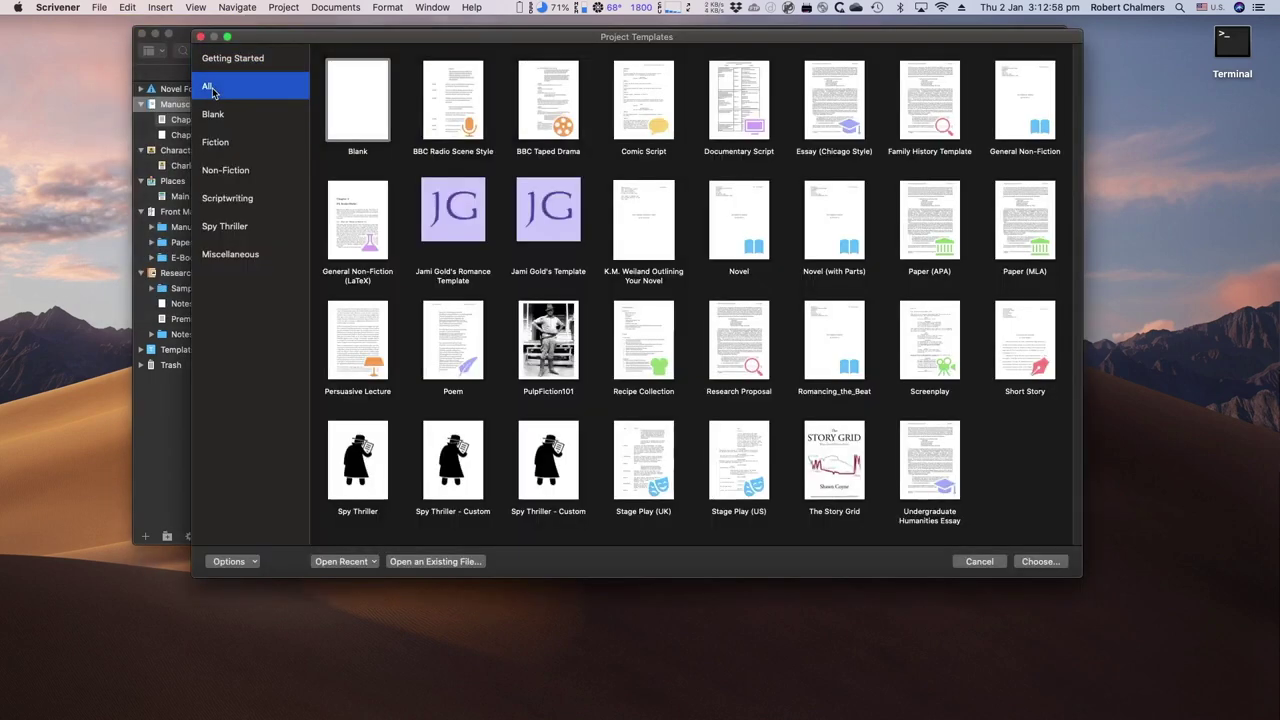
{"action": "left_click", "coordinate": [375, 118]}
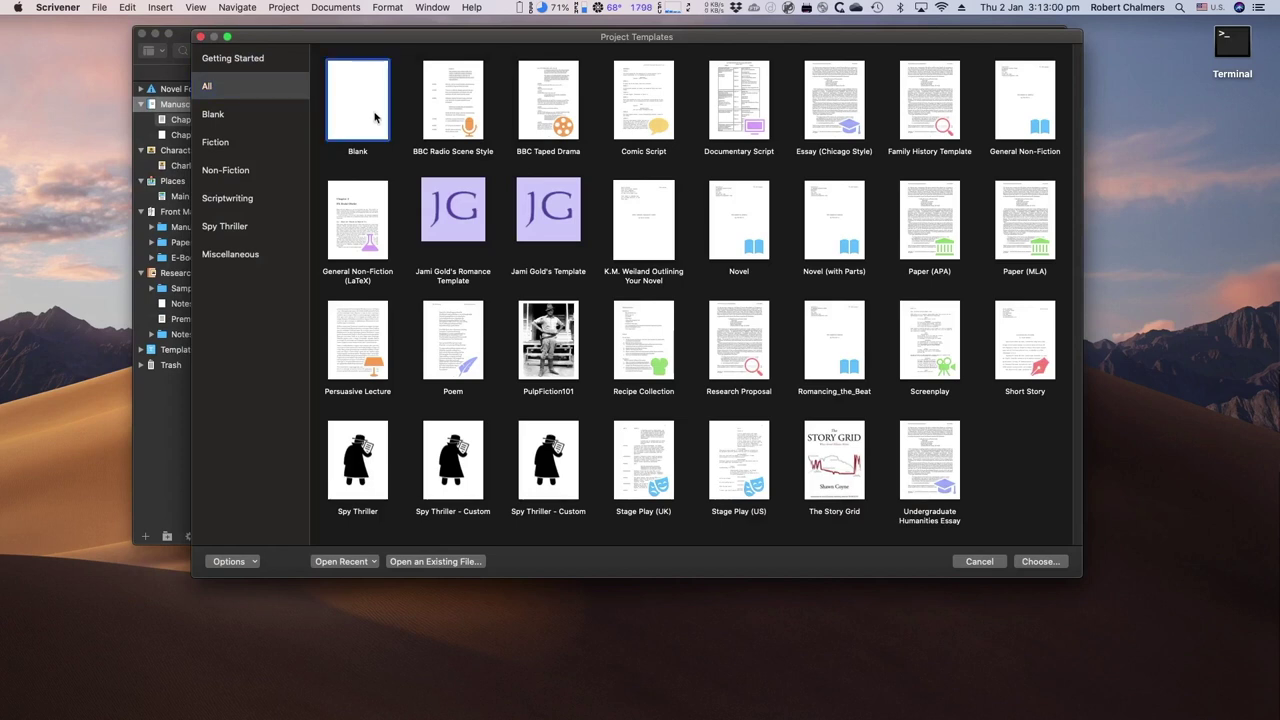
{"action": "left_click", "coordinate": [210, 118]}
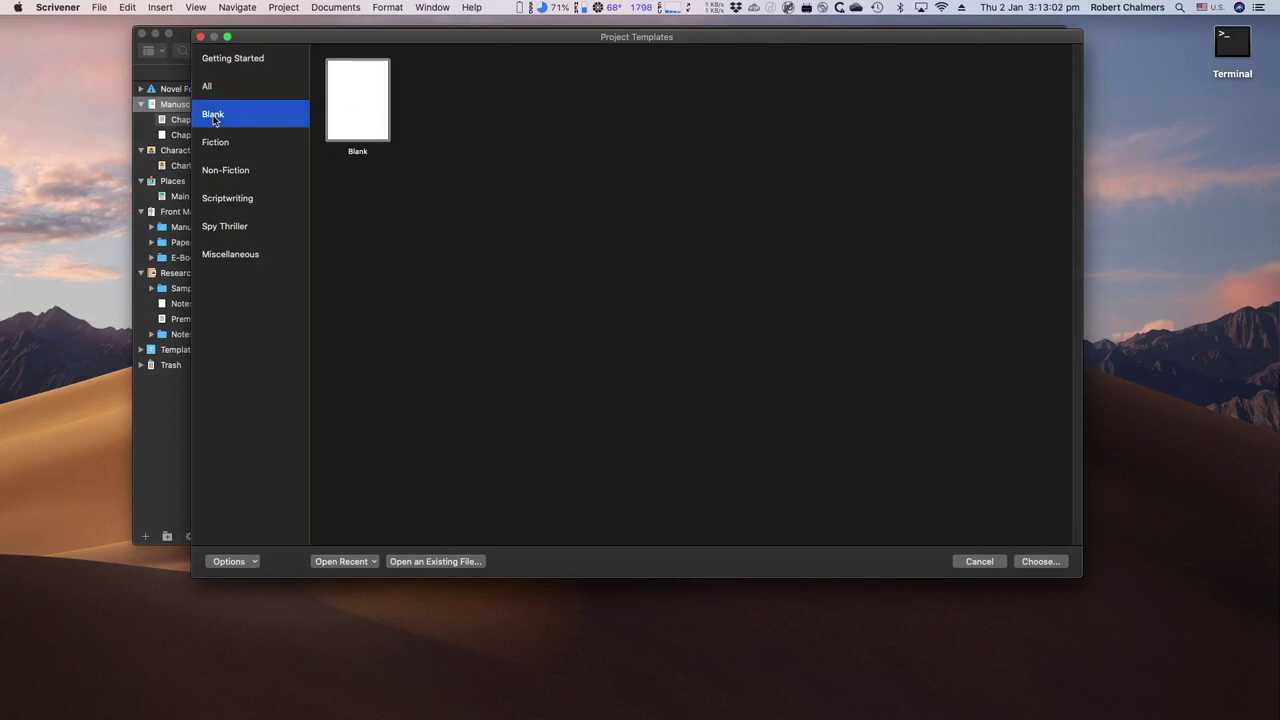
{"action": "left_click", "coordinate": [361, 106]}
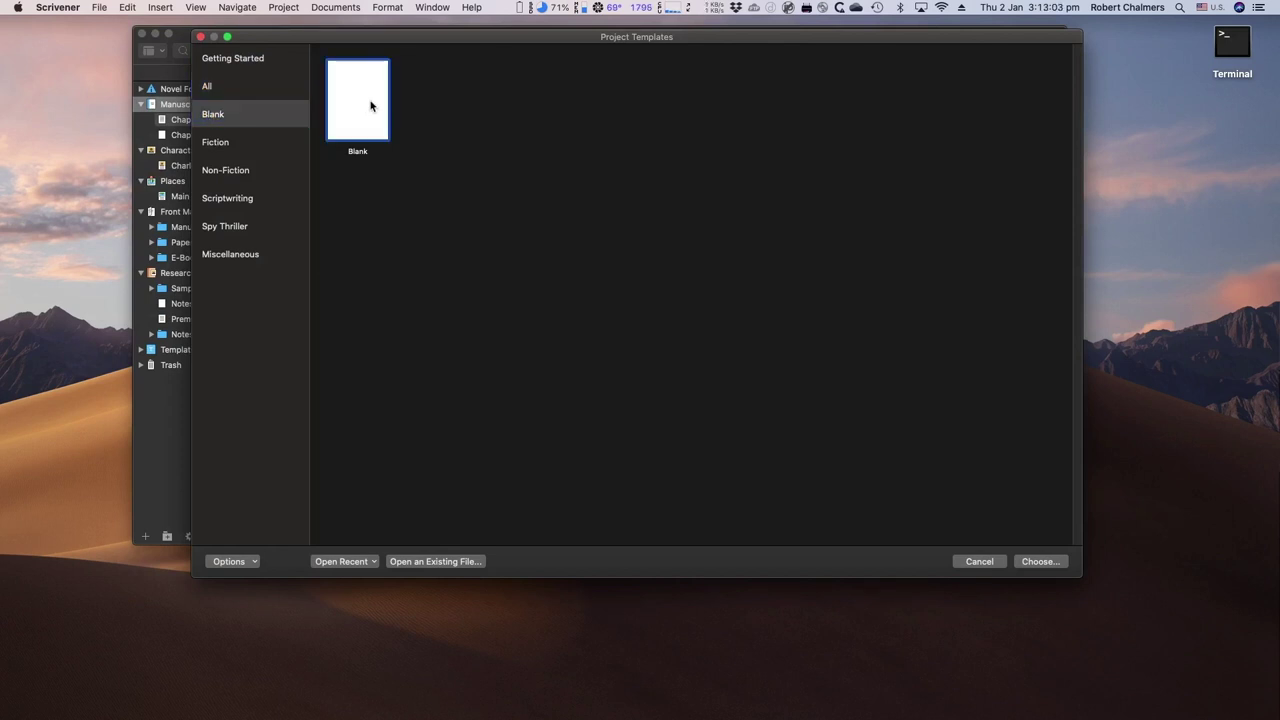
{"action": "left_click", "coordinate": [1044, 565]}
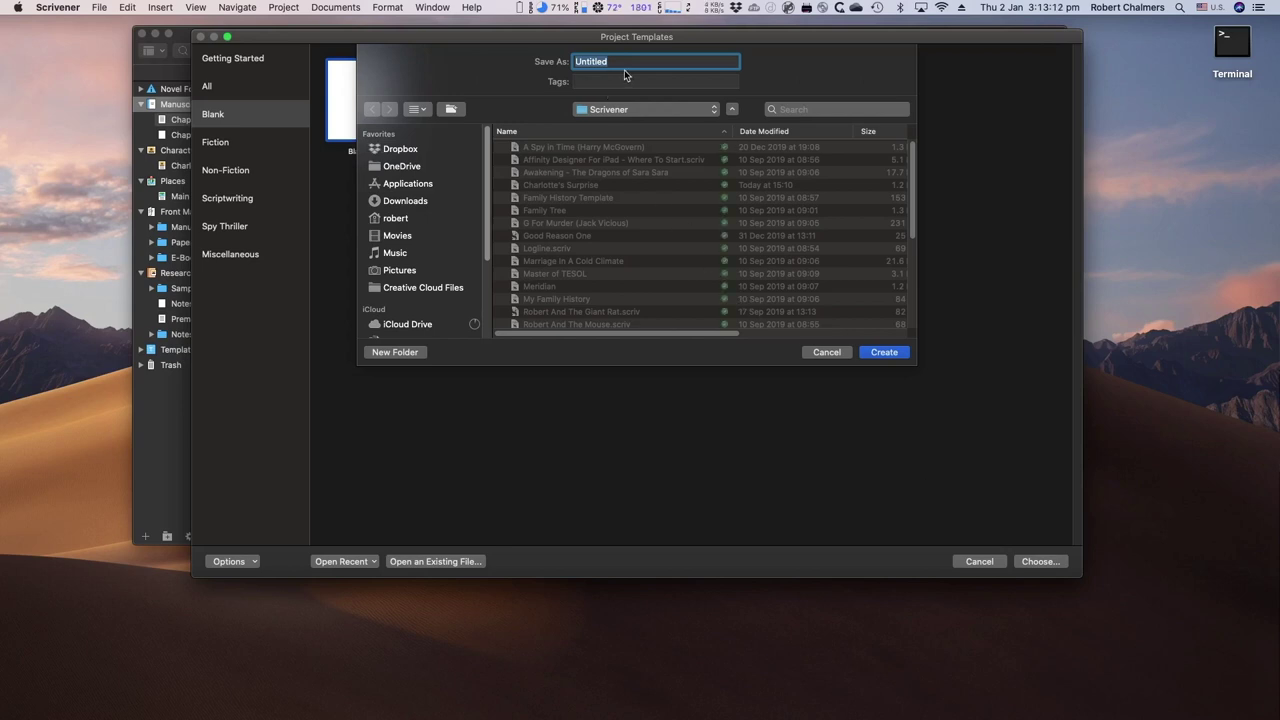
Name the project 'My New Manuscript' and create it
{"action": "type", "text": "My New Manuscript"}
{"action": "left_click", "coordinate": [885, 355]}
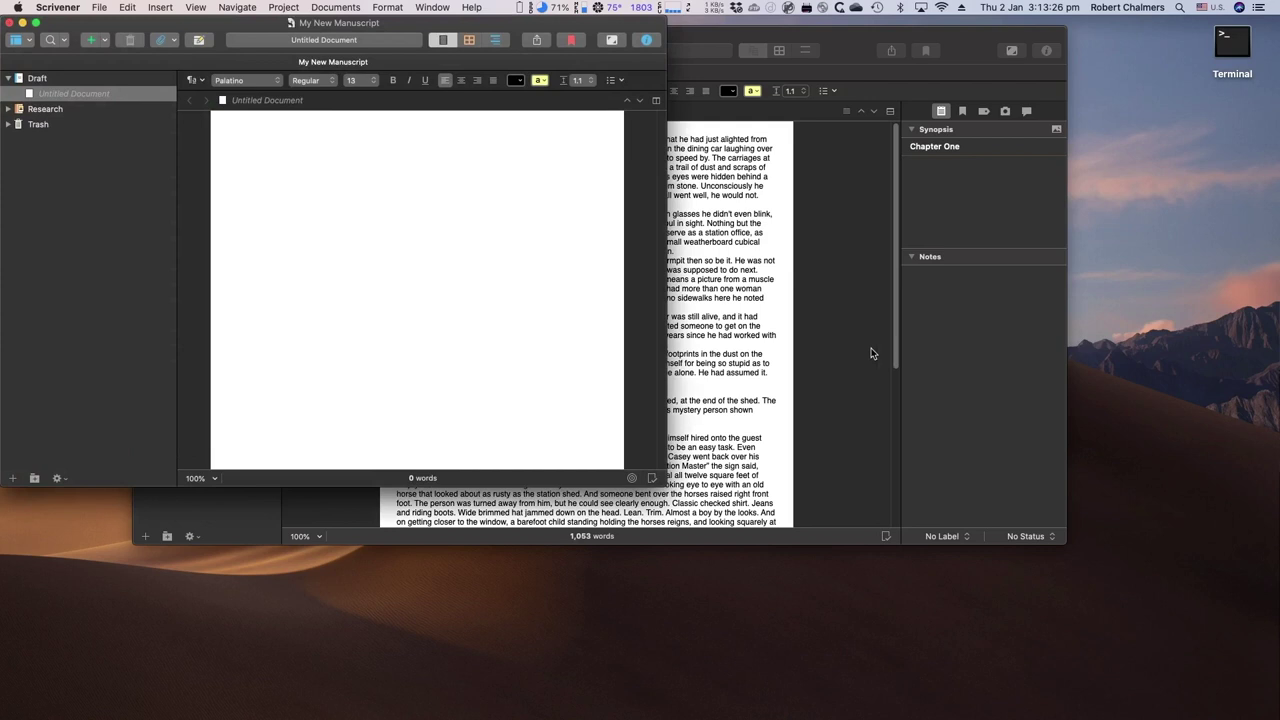
Rename the Untitled Document in the binder to 'Chapter 1'
{"action": "left_click_drag", "start_coordinate": [148, 25], "coordinate": [236, 68]}
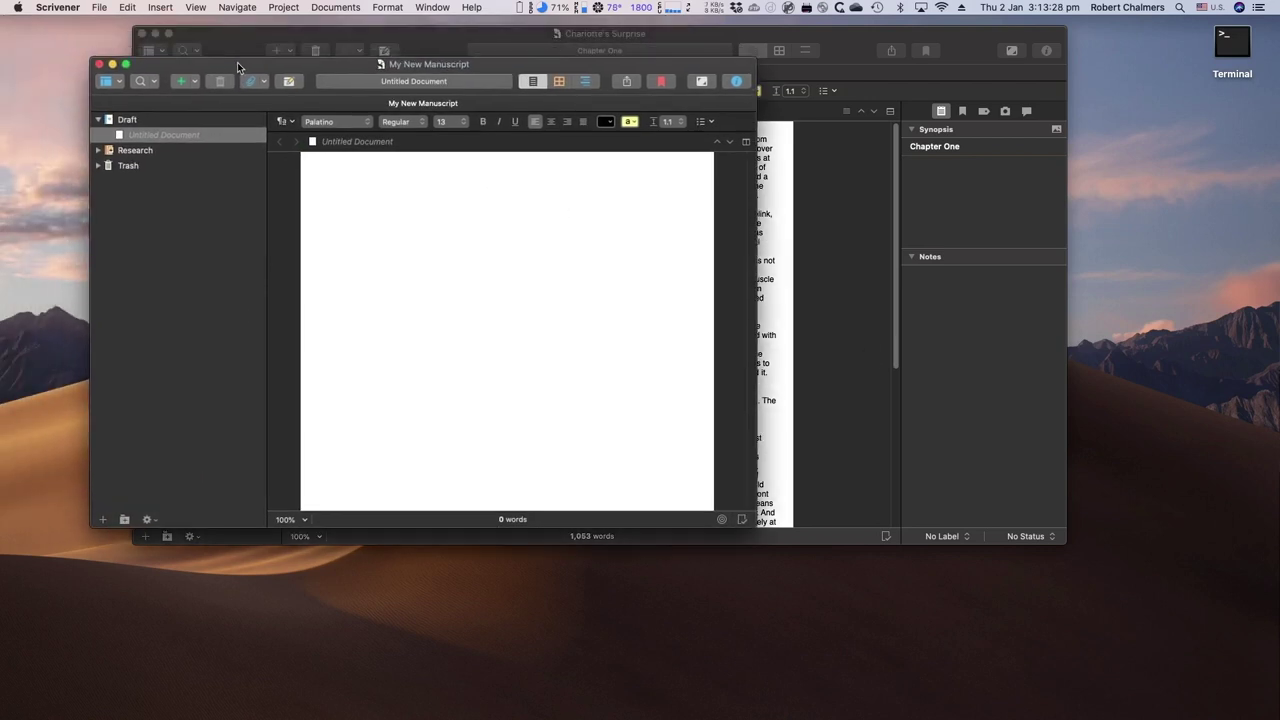
{"action": "left_click", "coordinate": [174, 137]}
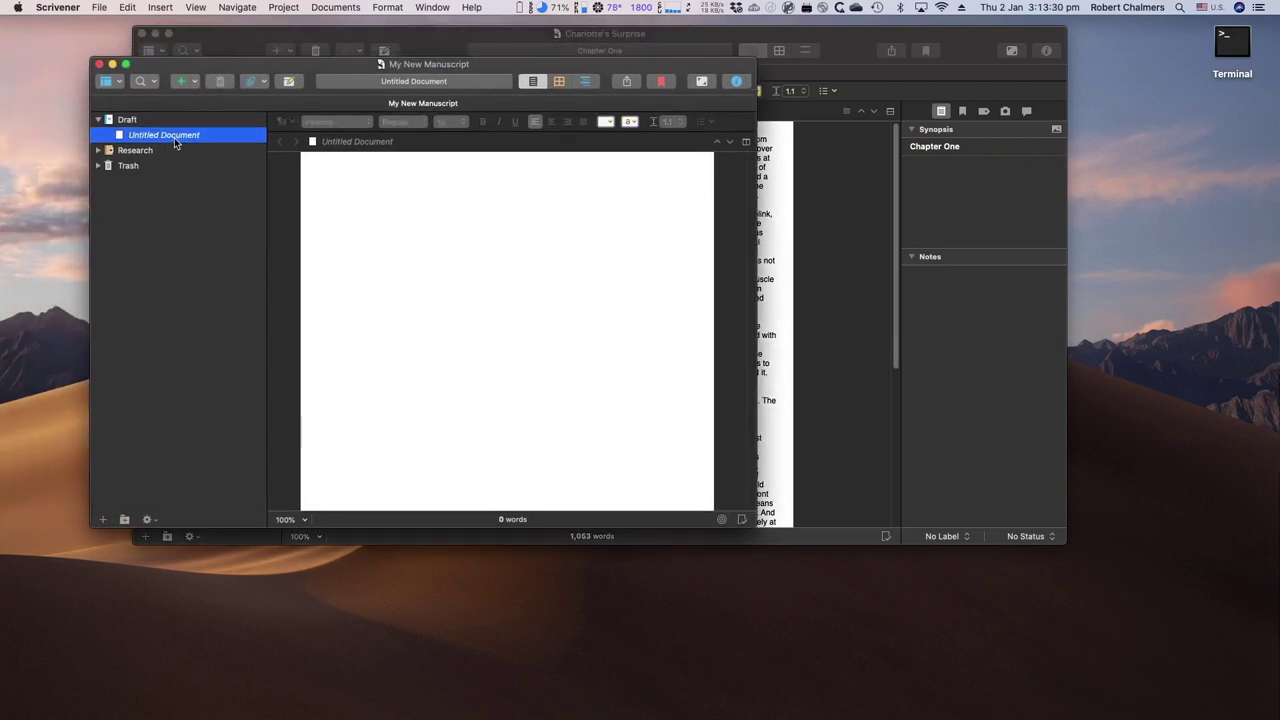
{"action": "left_click", "coordinate": [174, 137]}
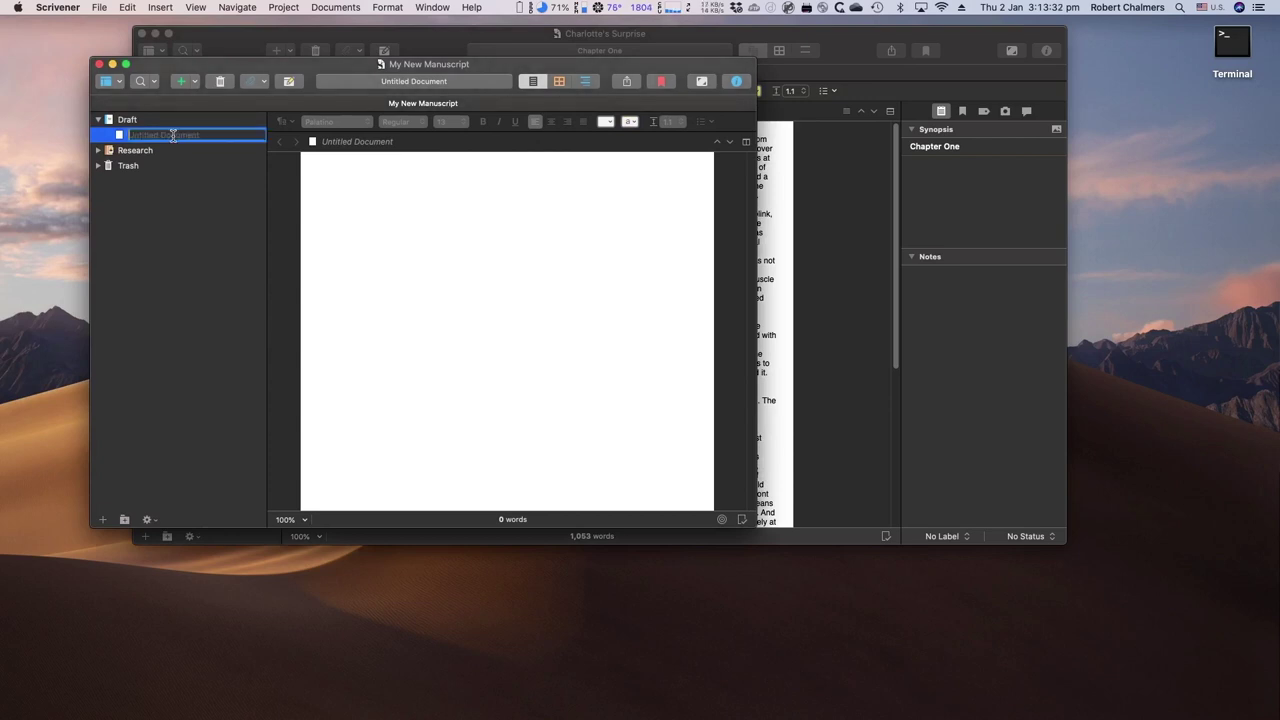
{"action": "type", "text": "Chapter 1"}
{"action": "key", "text": "Return"}
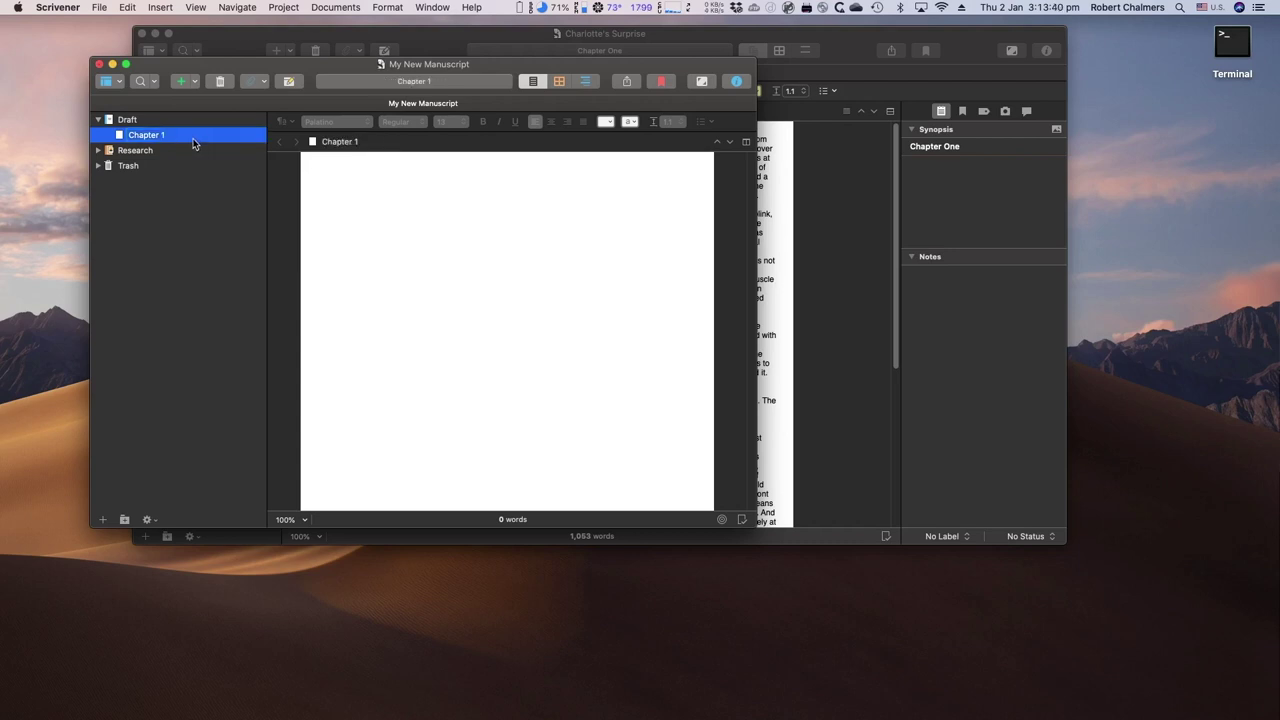
{"action": "left_click", "coordinate": [560, 82]}
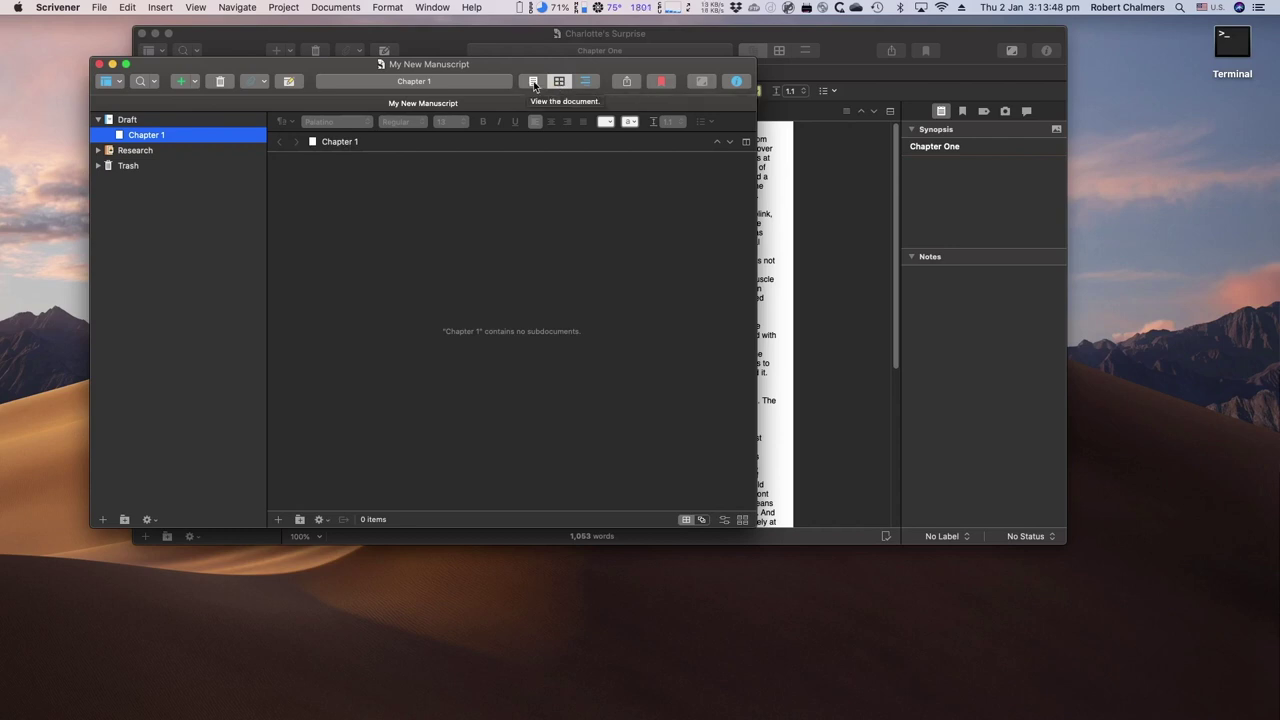
{"action": "left_click", "coordinate": [533, 82]}
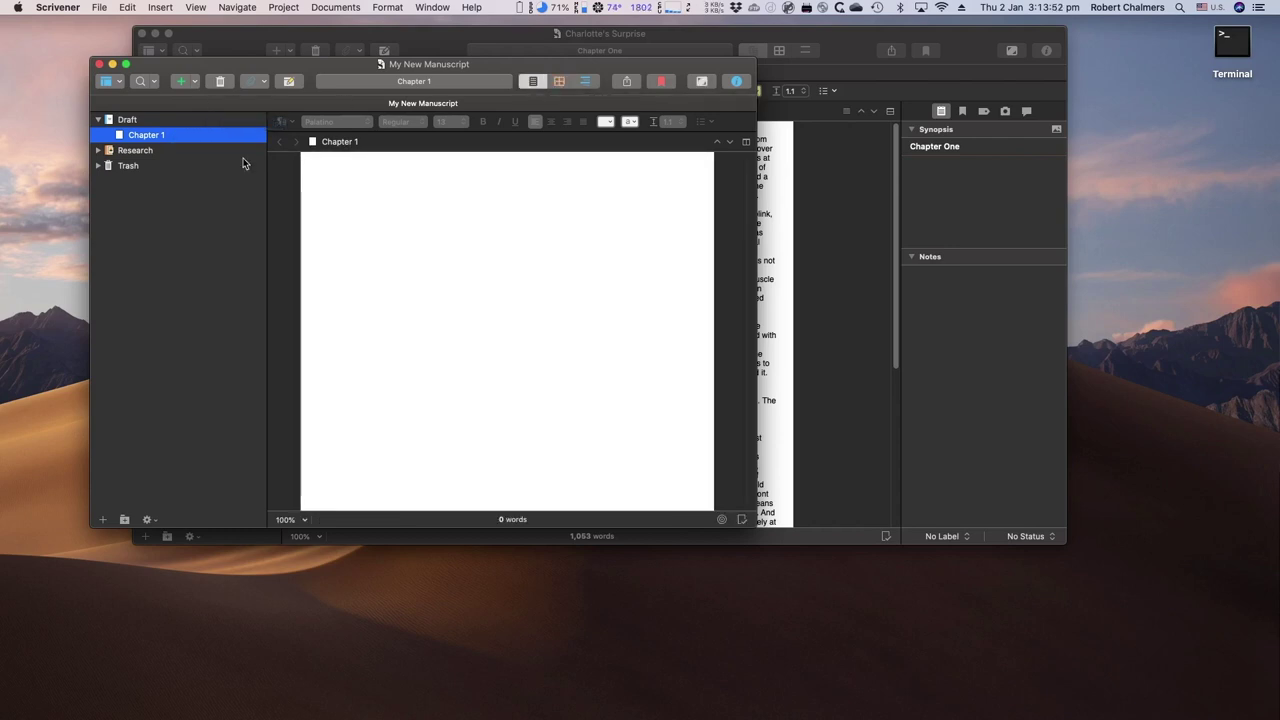
Type 'Once upon a time in a land far away, there grew a big tree.' into Chapter 1
{"action": "left_click", "coordinate": [353, 184]}
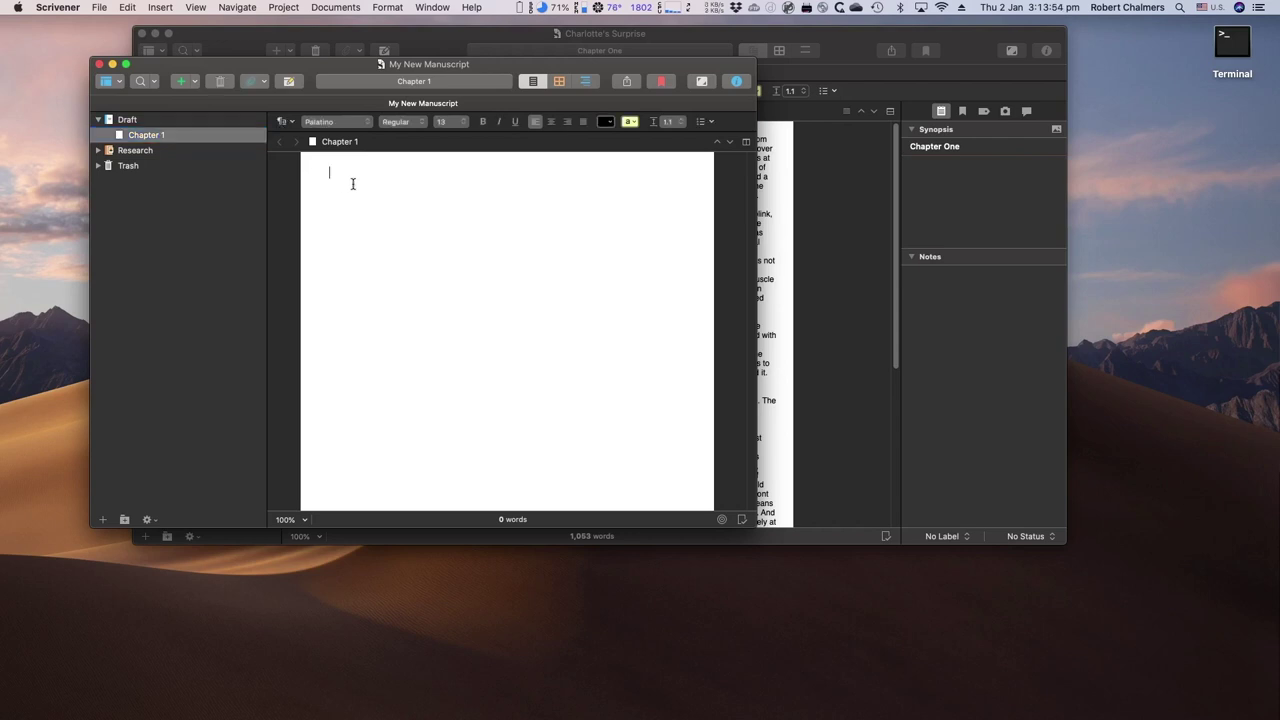
{"action": "type", "text": "Once upon a time in a"}
{"action": "type", "text": "land far away, there grew a "}
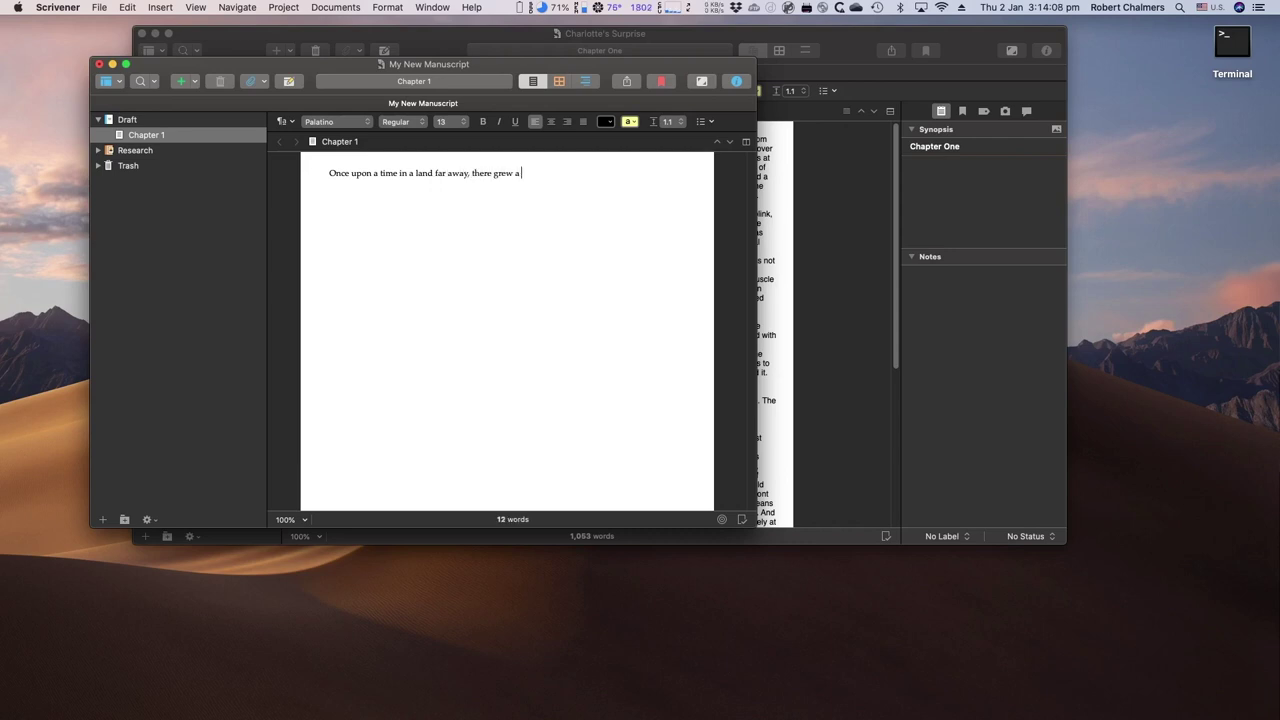
{"action": "type", "text": "big tree."}
Check Chapter 1's word statistics, then show it on the corkboard
{"action": "left_click", "coordinate": [499, 521]}
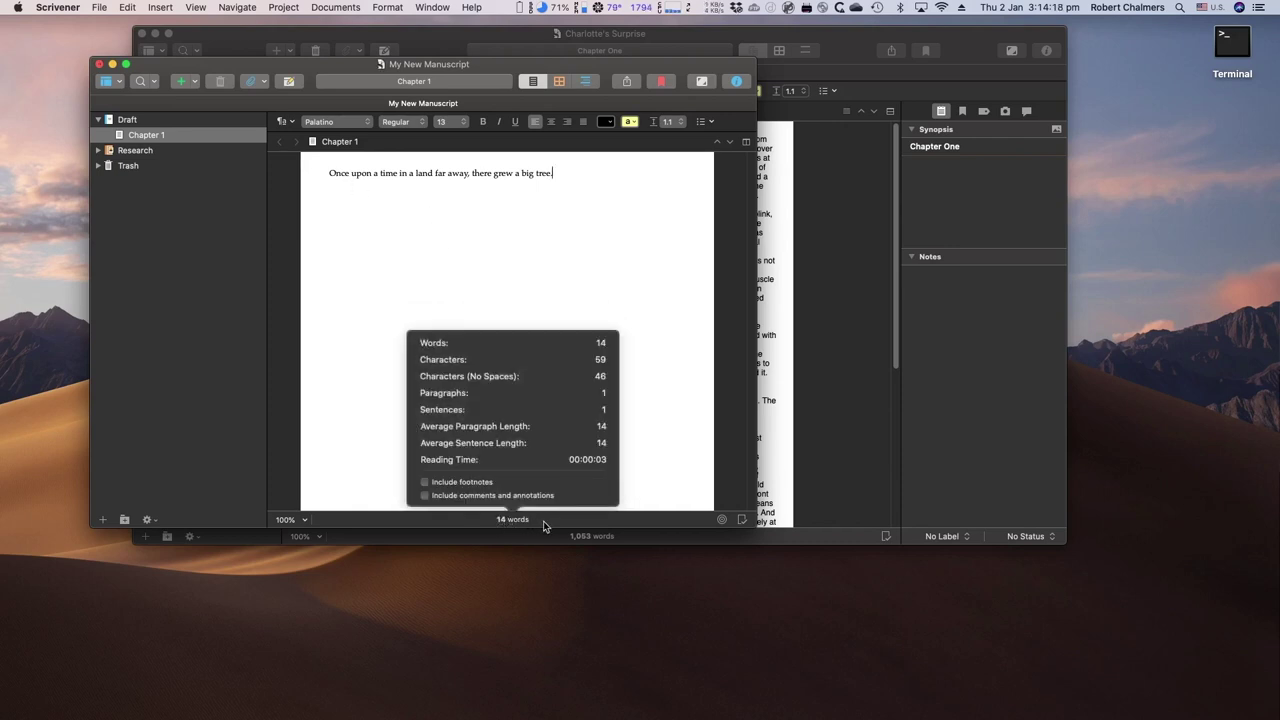
{"action": "left_click", "coordinate": [545, 524]}
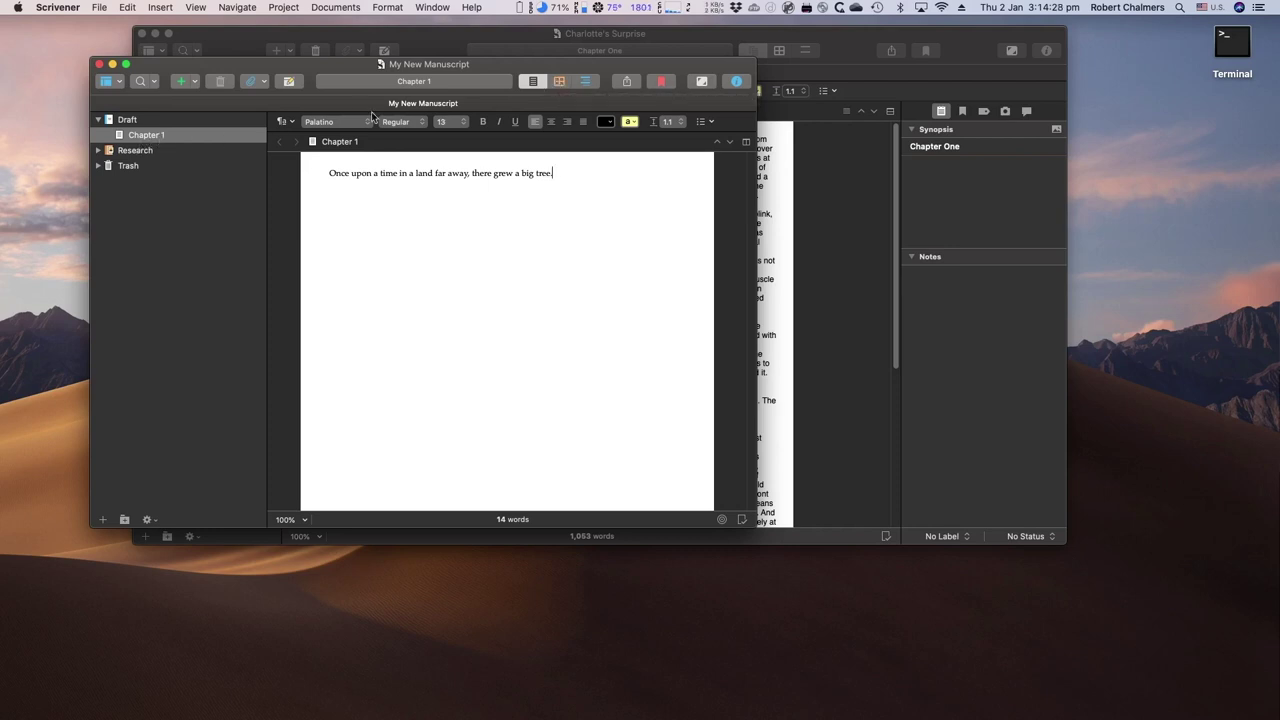
{"action": "left_click", "coordinate": [566, 83]}
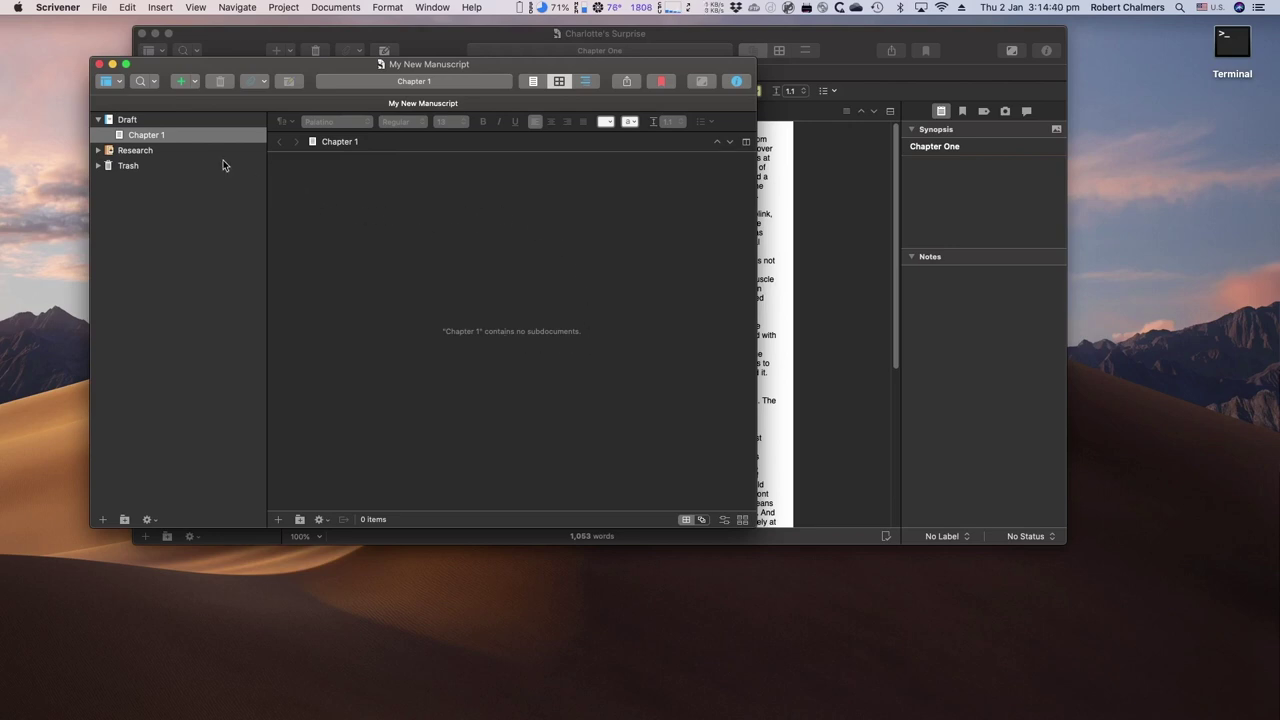
Add a new document below Chapter 1 in the Draft and name it 'Chapter 2'
{"action": "left_click", "coordinate": [176, 135]}
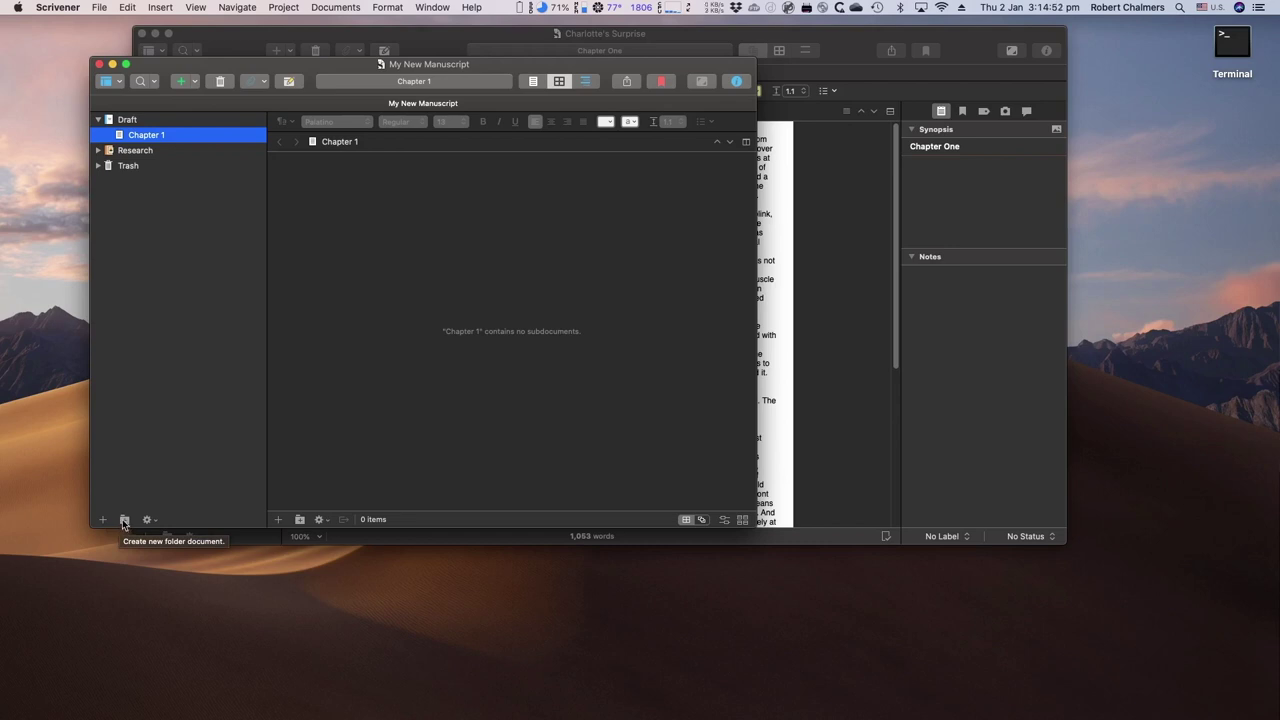
{"action": "left_click", "coordinate": [102, 519]}
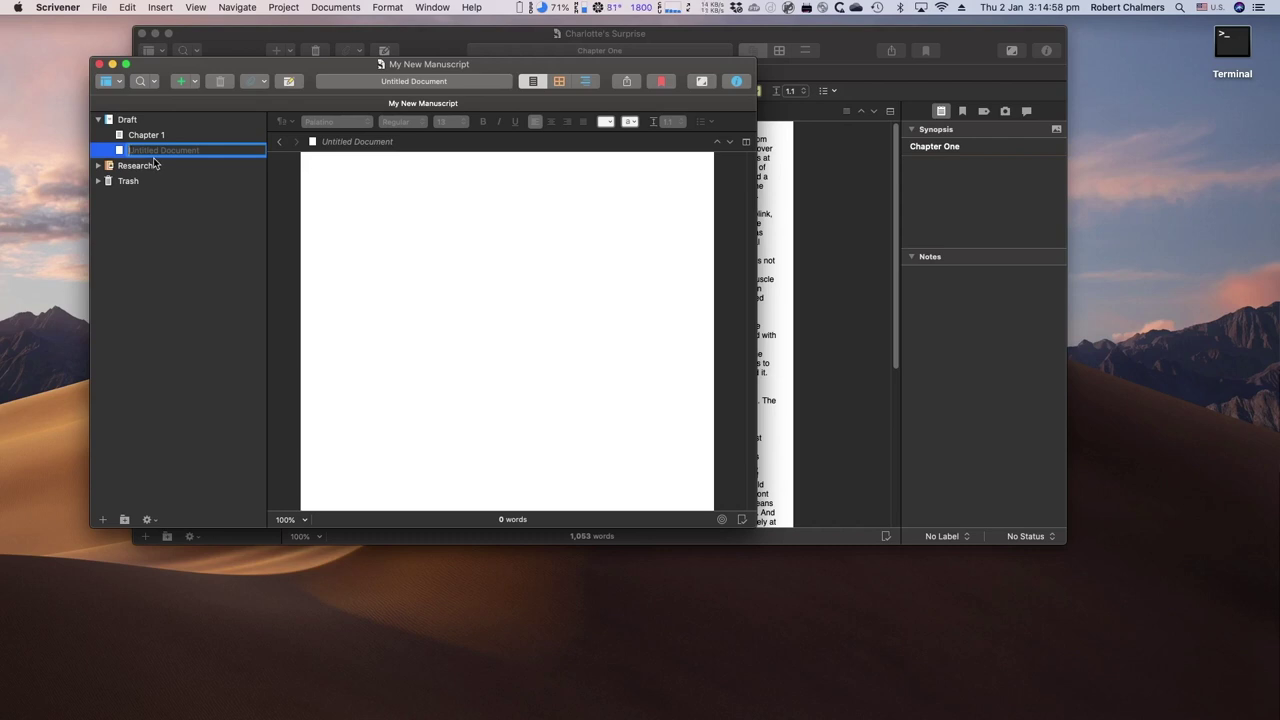
{"action": "type", "text": "Chapter 2"}
{"action": "key", "text": "Return"}
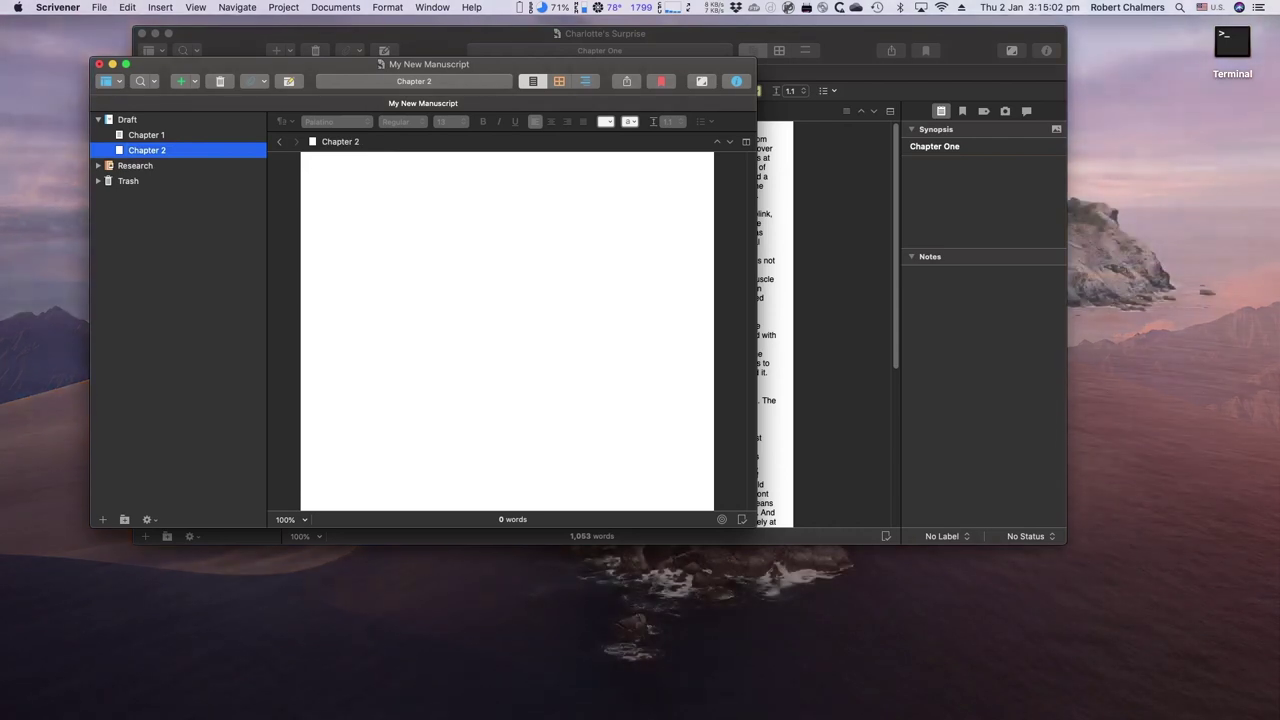
{"action": "left_click", "coordinate": [142, 138]}
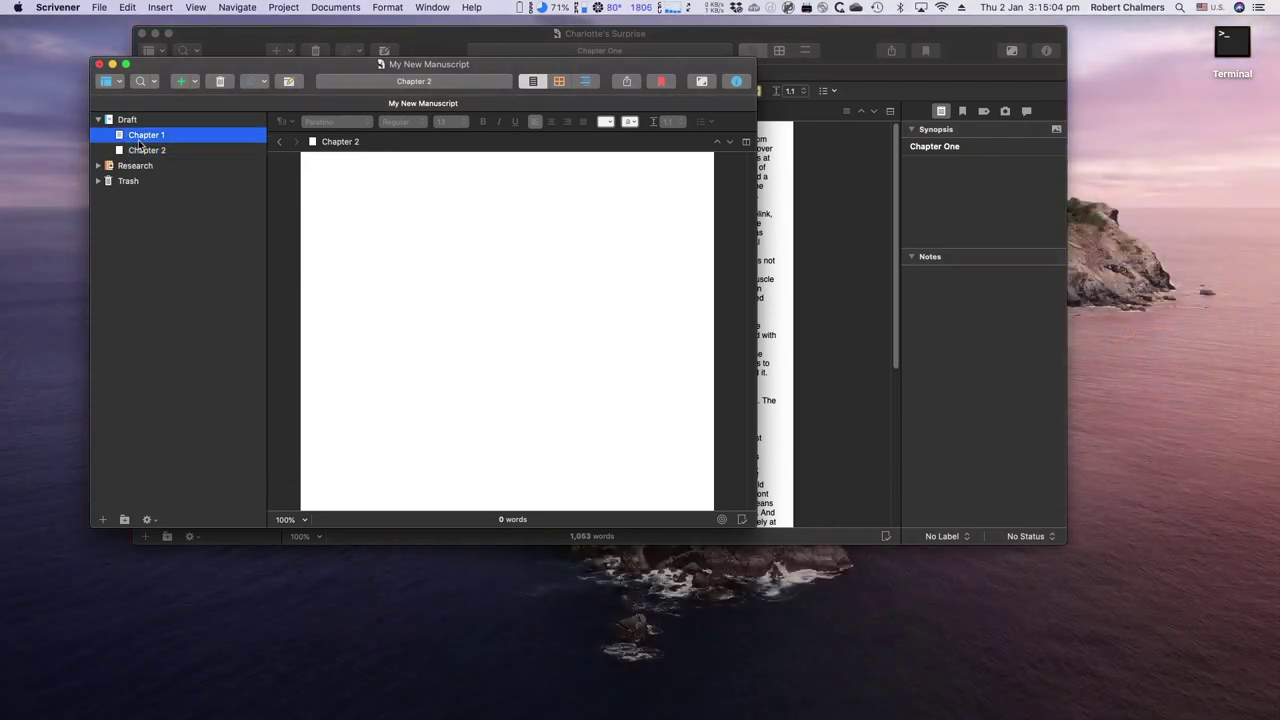
{"action": "right_click", "coordinate": [142, 141]}
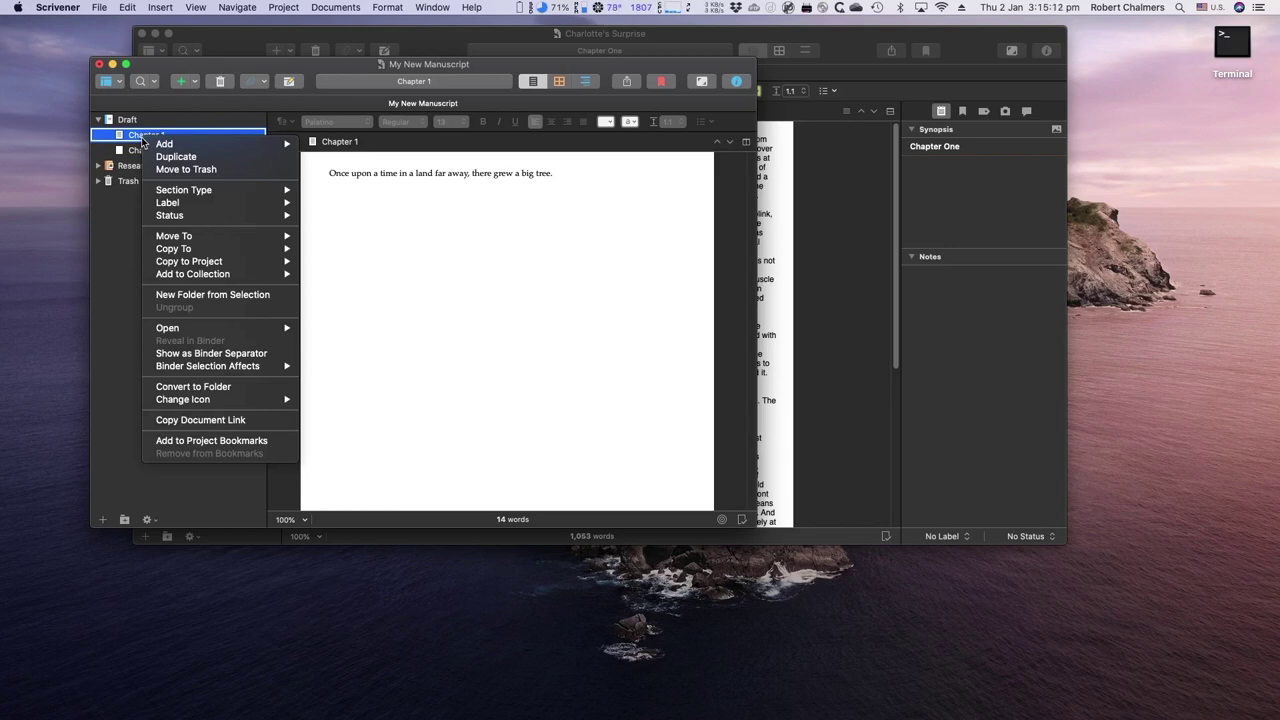
{"action": "left_click", "coordinate": [142, 139]}
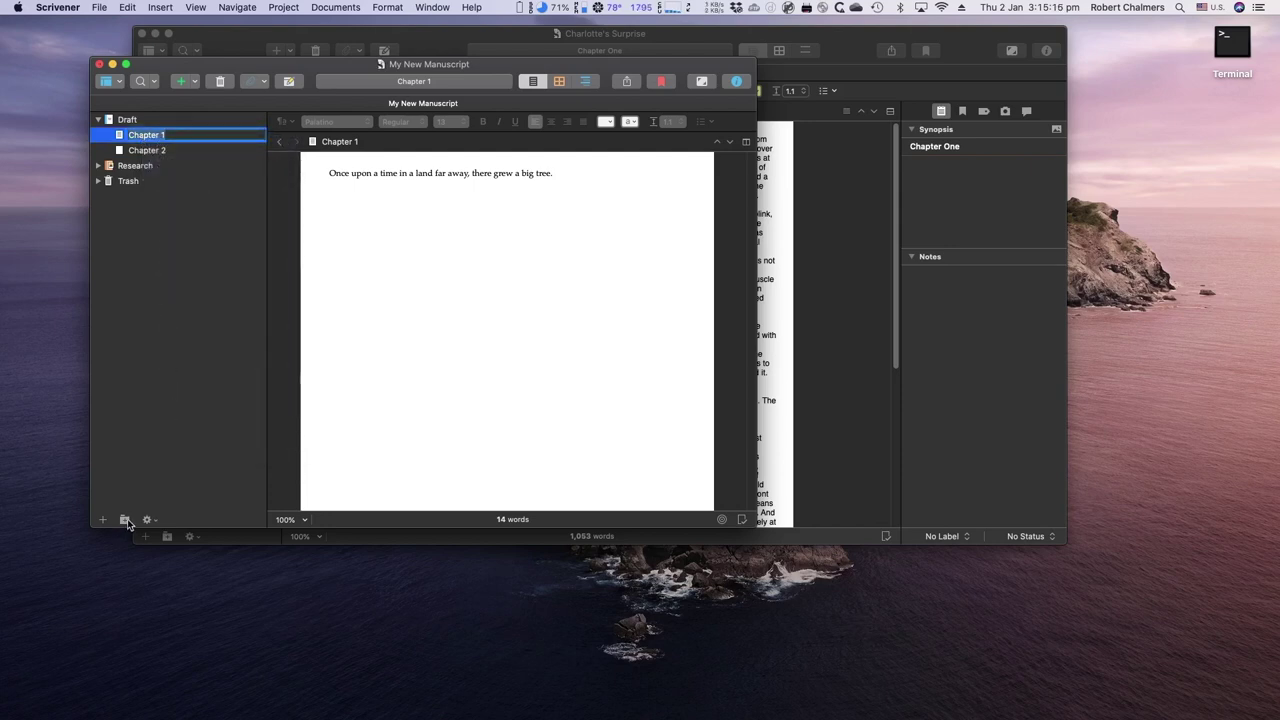
{"action": "left_click", "coordinate": [124, 520]}
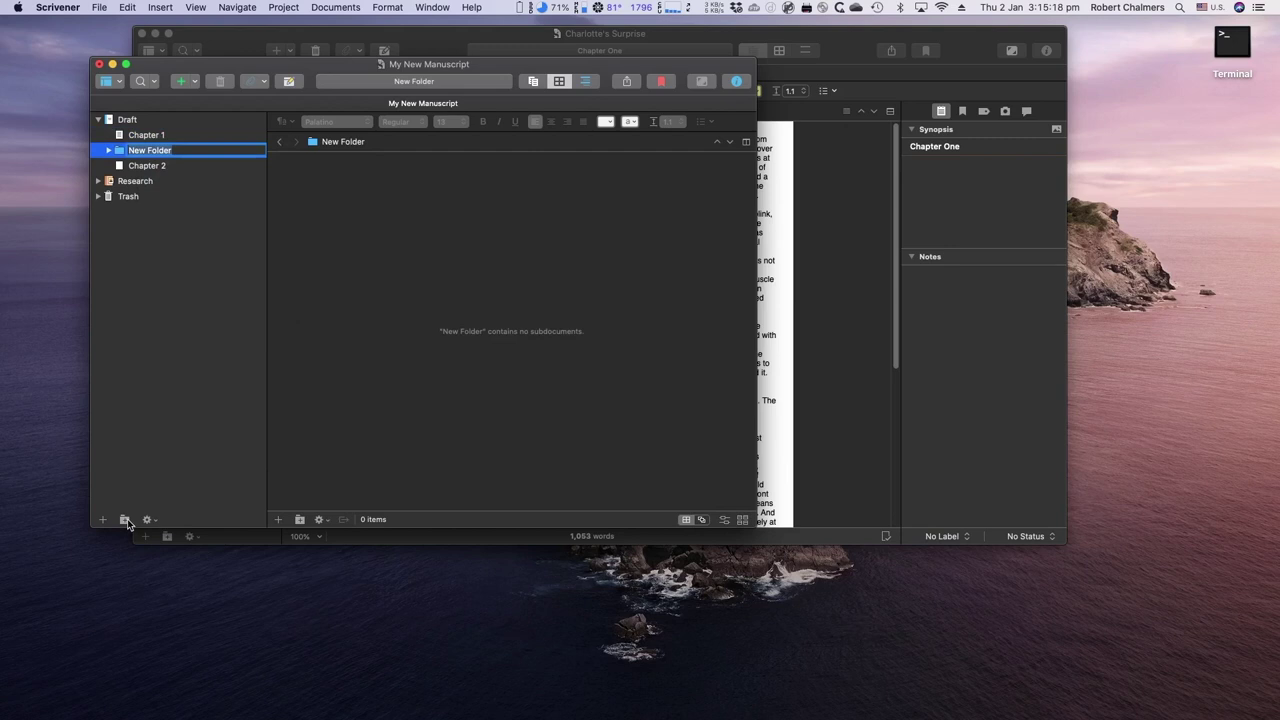
{"action": "left_click", "coordinate": [129, 9]}
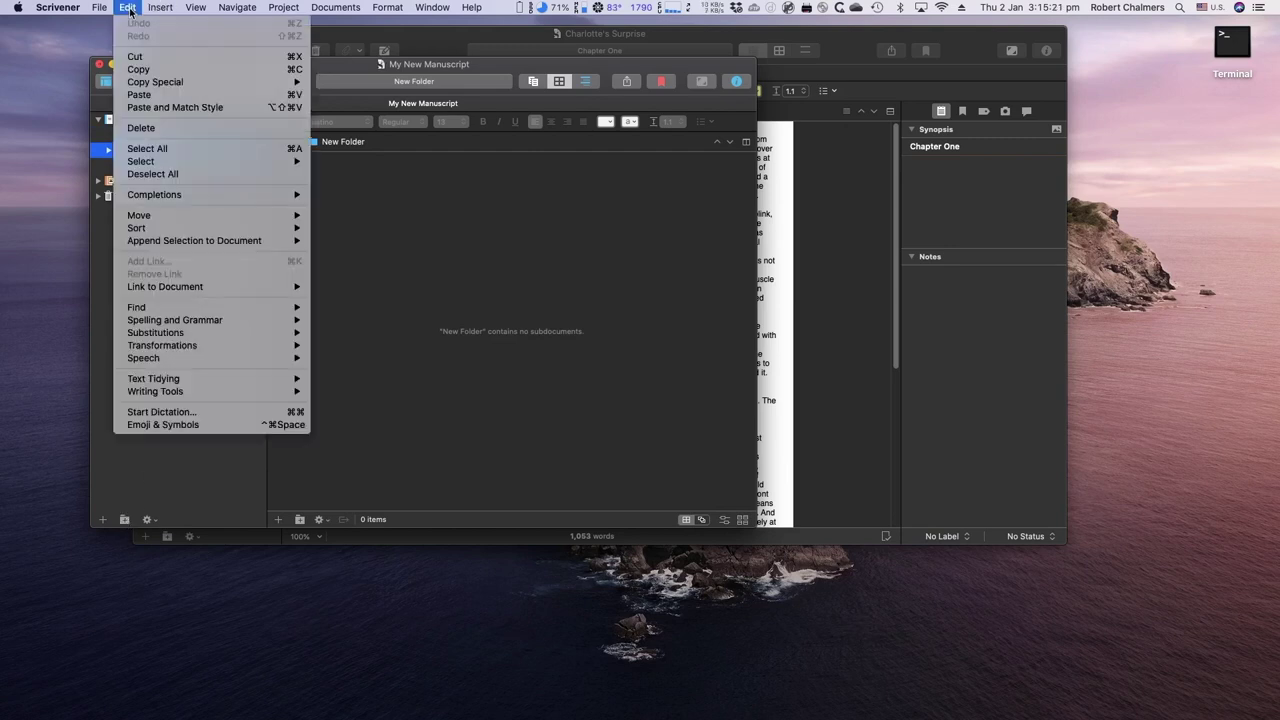
{"action": "left_click", "coordinate": [95, 372]}
{"action": "left_click", "coordinate": [122, 151]}
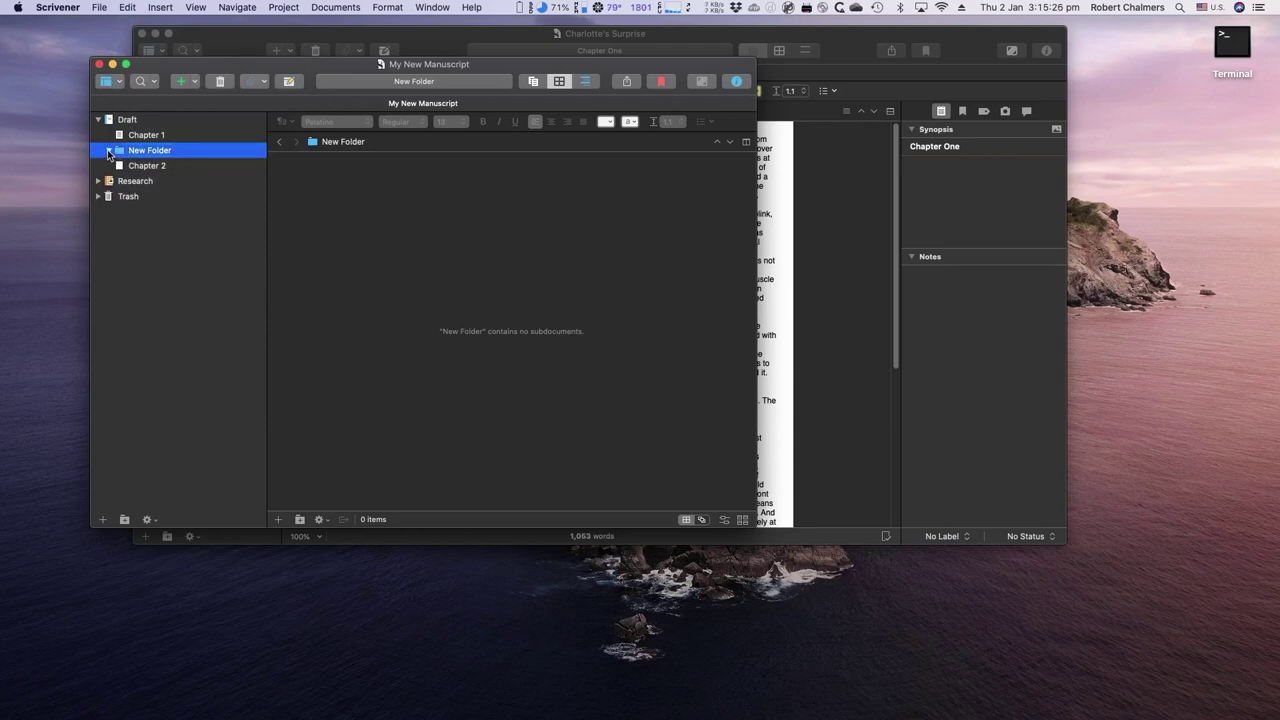
{"action": "left_click", "coordinate": [108, 150]}
{"action": "right_click", "coordinate": [123, 153]}
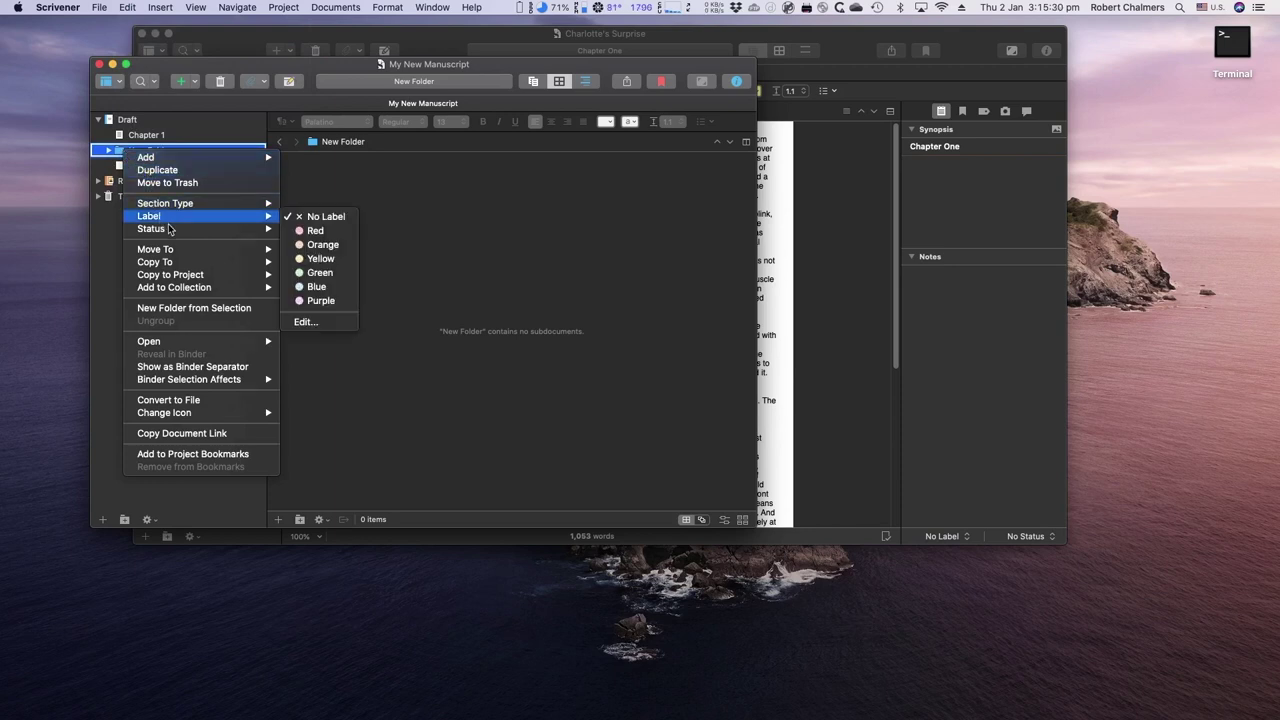
{"action": "mouse_move", "coordinate": [167, 230]}
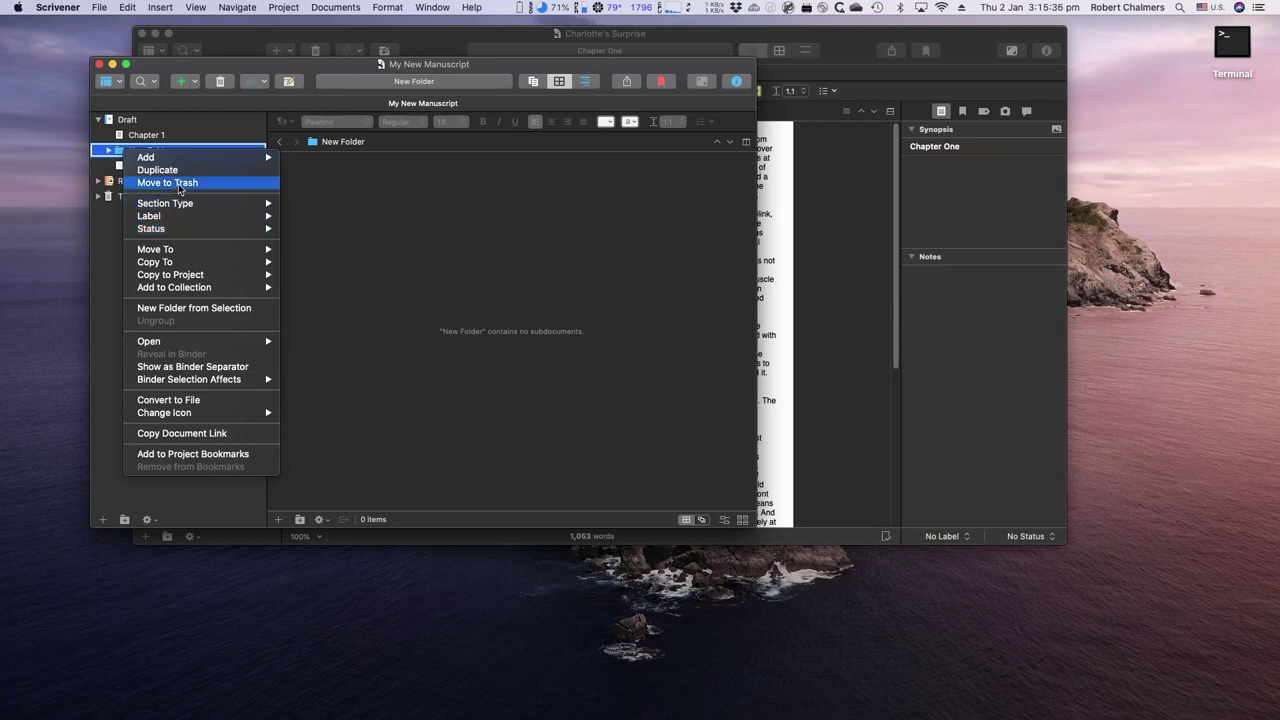
{"action": "left_click", "coordinate": [179, 183]}
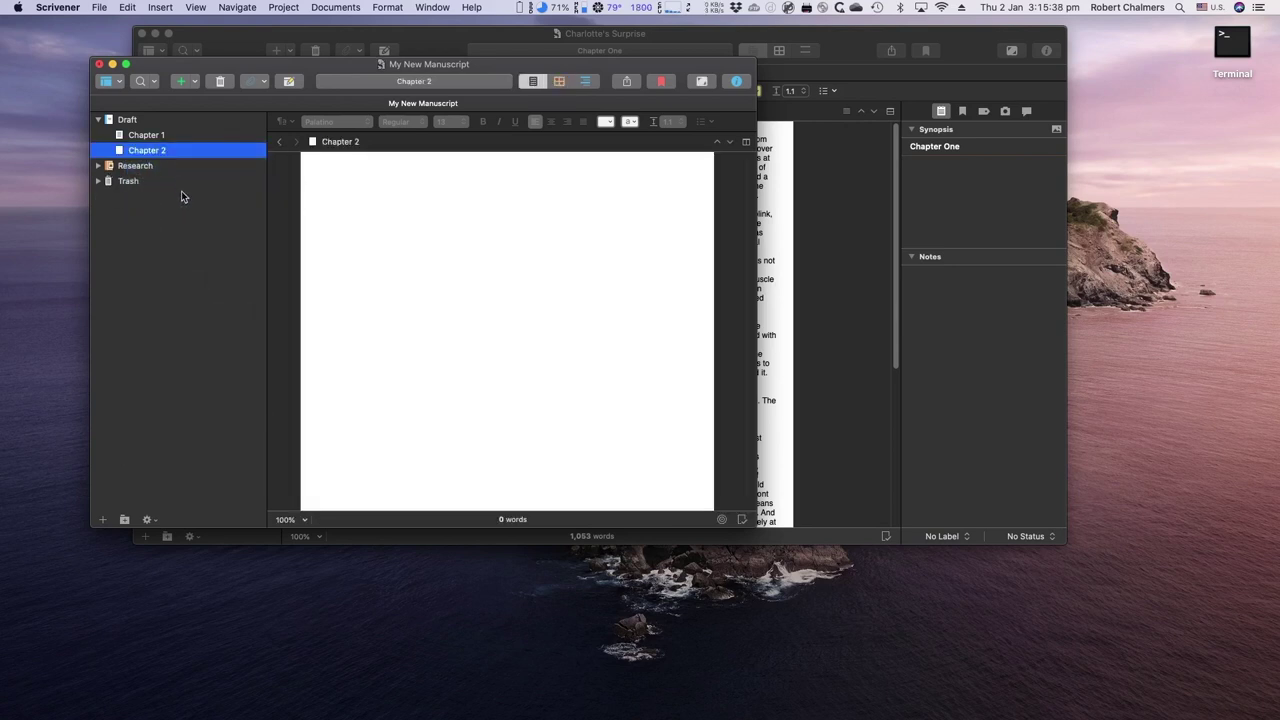
{"action": "left_click", "coordinate": [130, 121]}
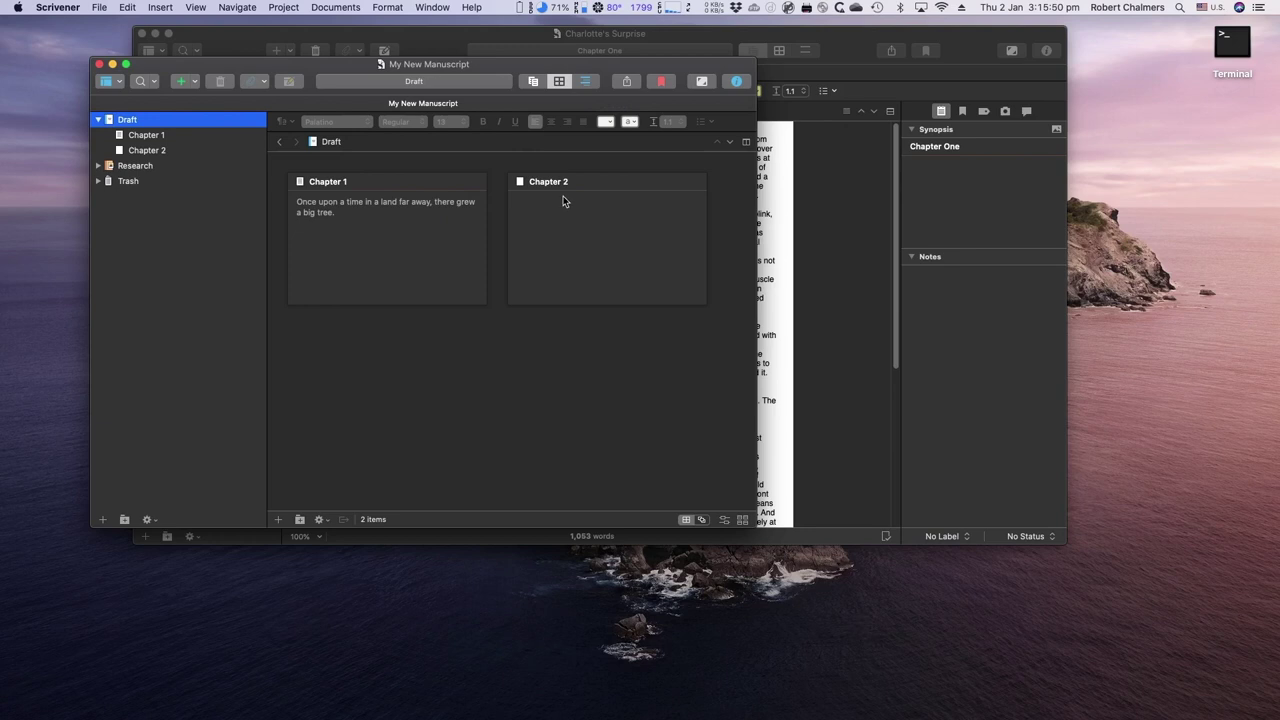
Type 'When Ruby climbed the tree, she saw' into Chapter 2
{"action": "left_click", "coordinate": [147, 151]}
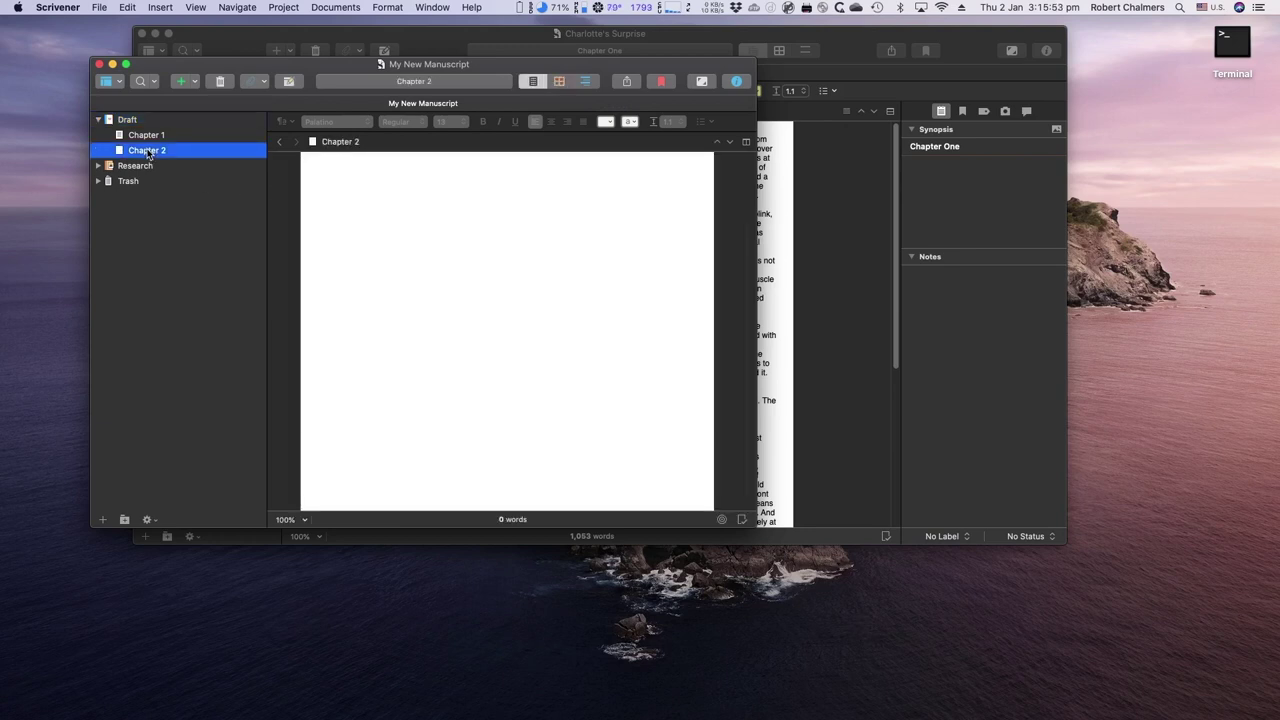
{"action": "left_click", "coordinate": [403, 235]}
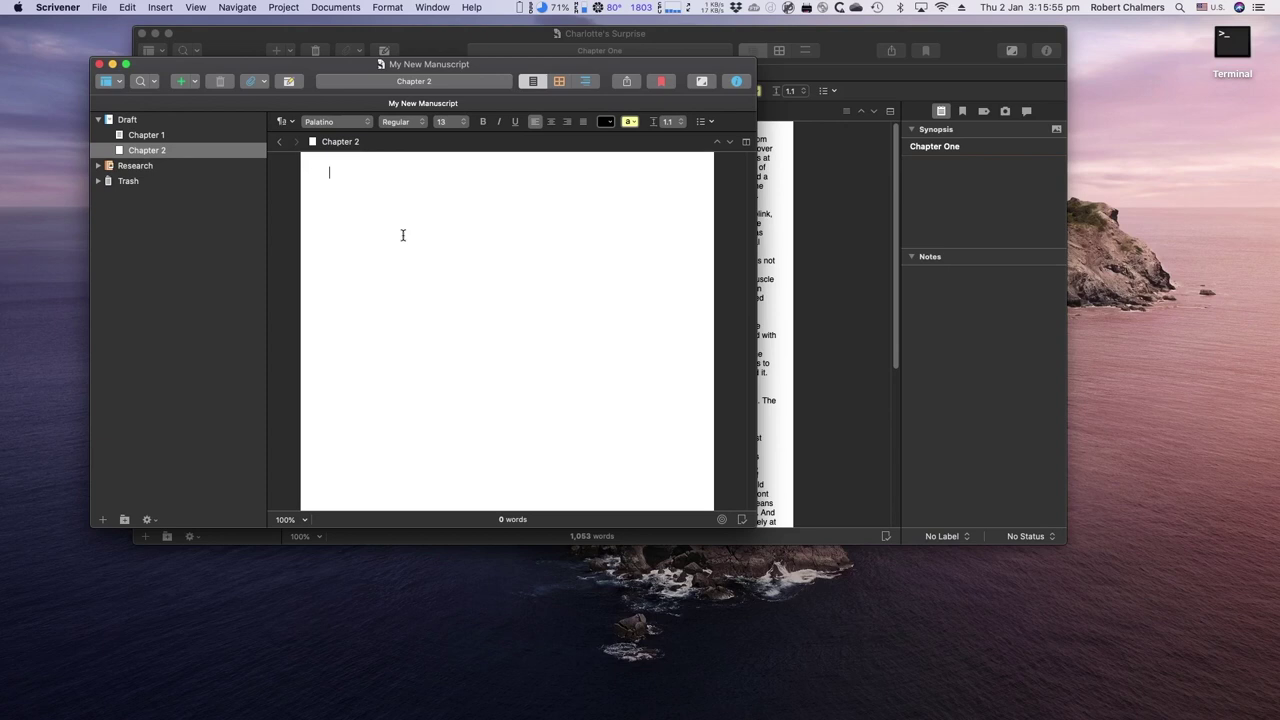
{"action": "type", "text": "When Ruby climbed the tree, she saw"}
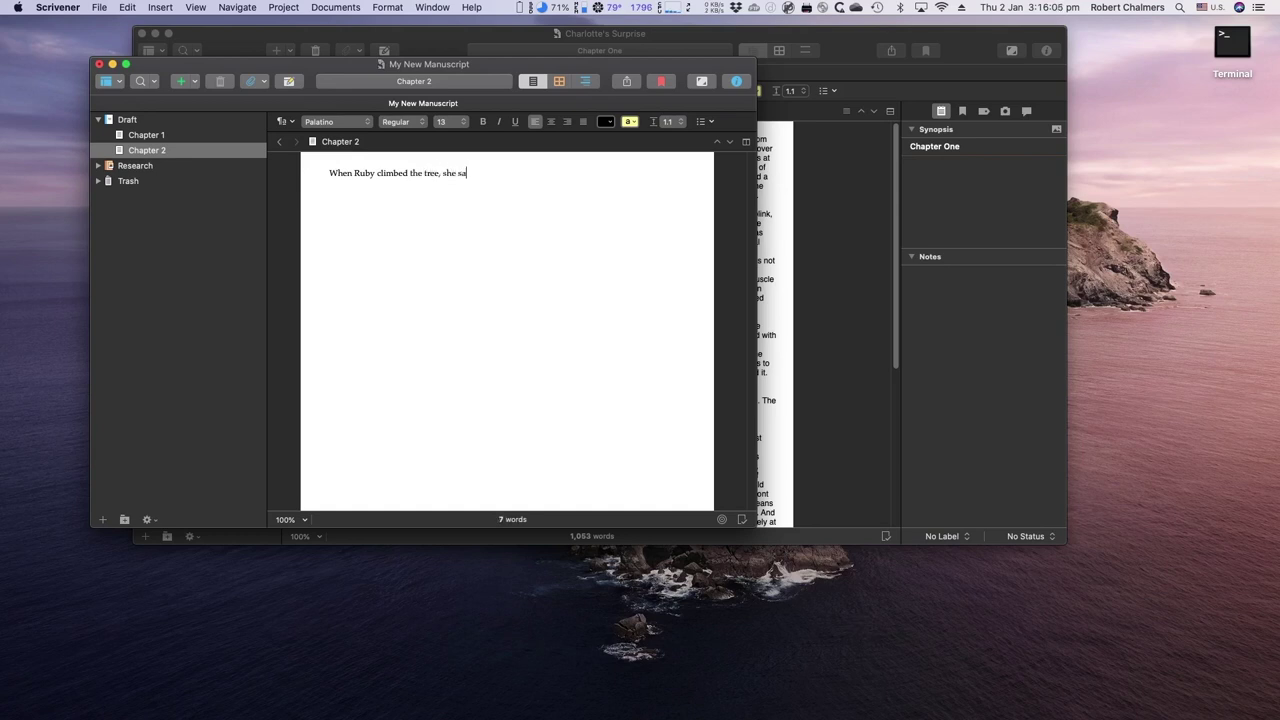
Review both chapters, ending on the Draft corkboard showing both chapter cards
{"action": "left_click", "coordinate": [170, 136]}
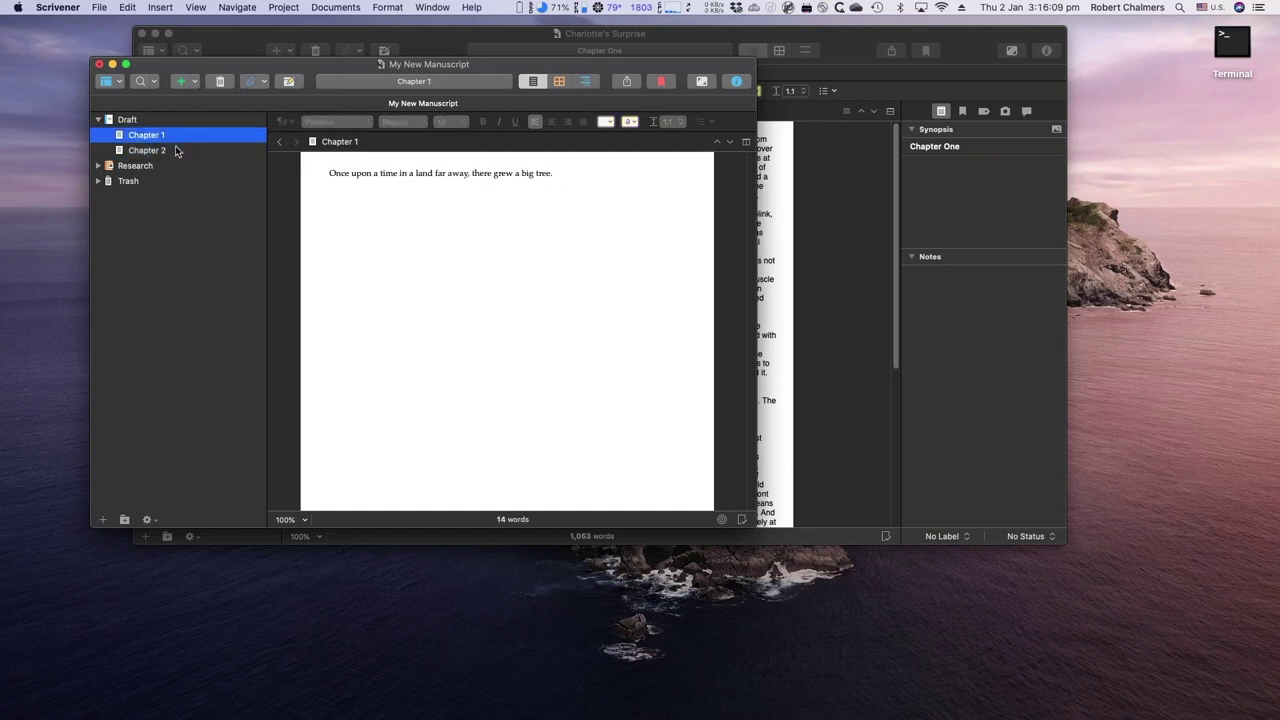
{"action": "left_click", "coordinate": [175, 148]}
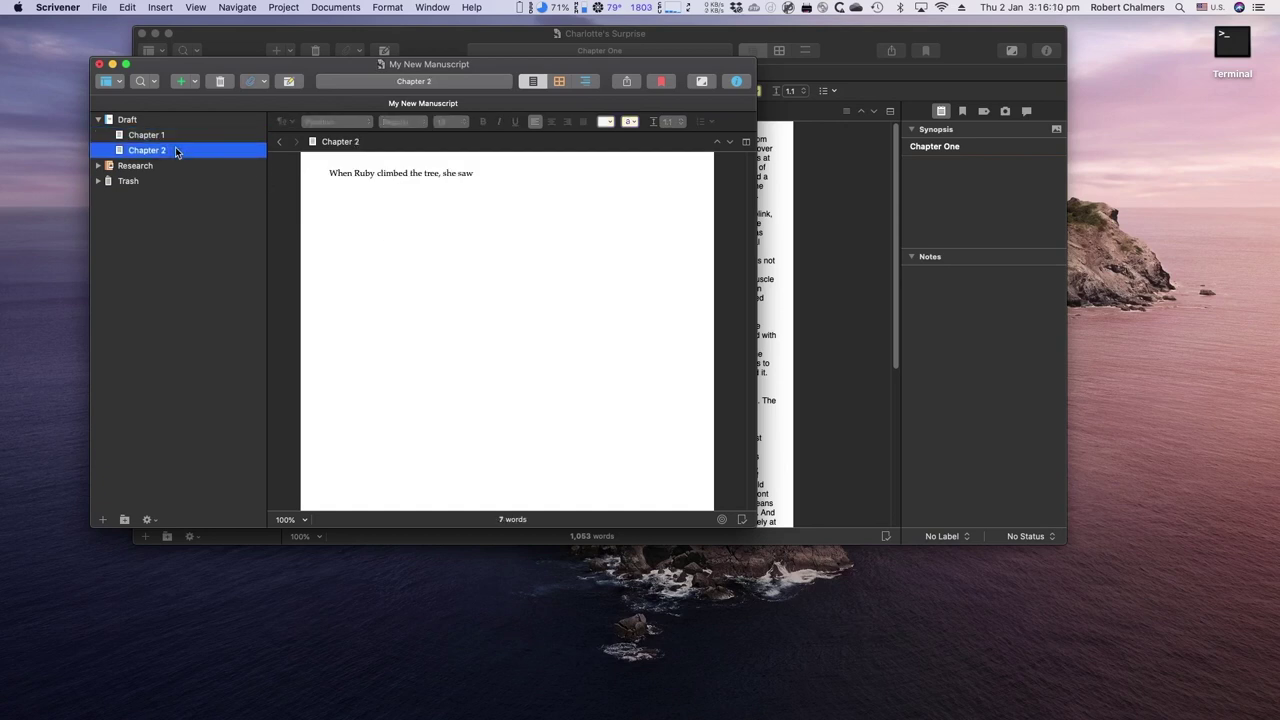
{"action": "left_click", "coordinate": [558, 81]}
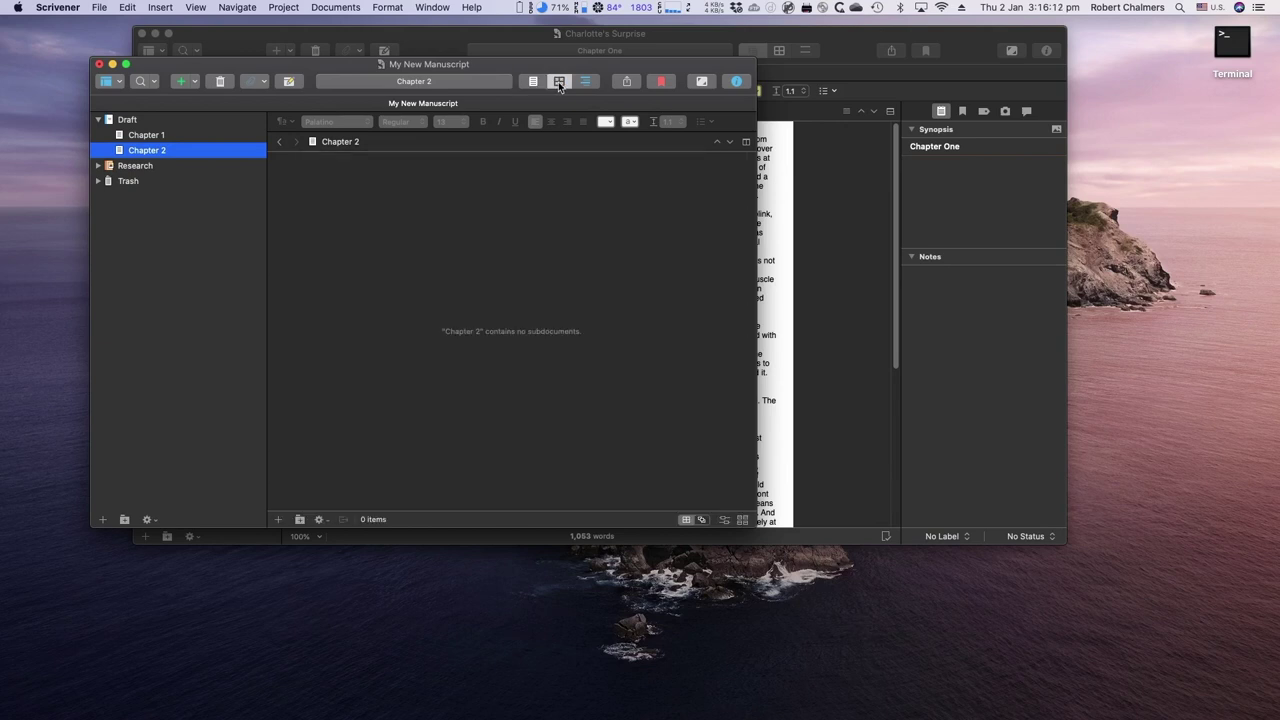
{"action": "left_click", "coordinate": [143, 138]}
{"action": "left_click", "coordinate": [161, 138]}
{"action": "left_click", "coordinate": [130, 120]}
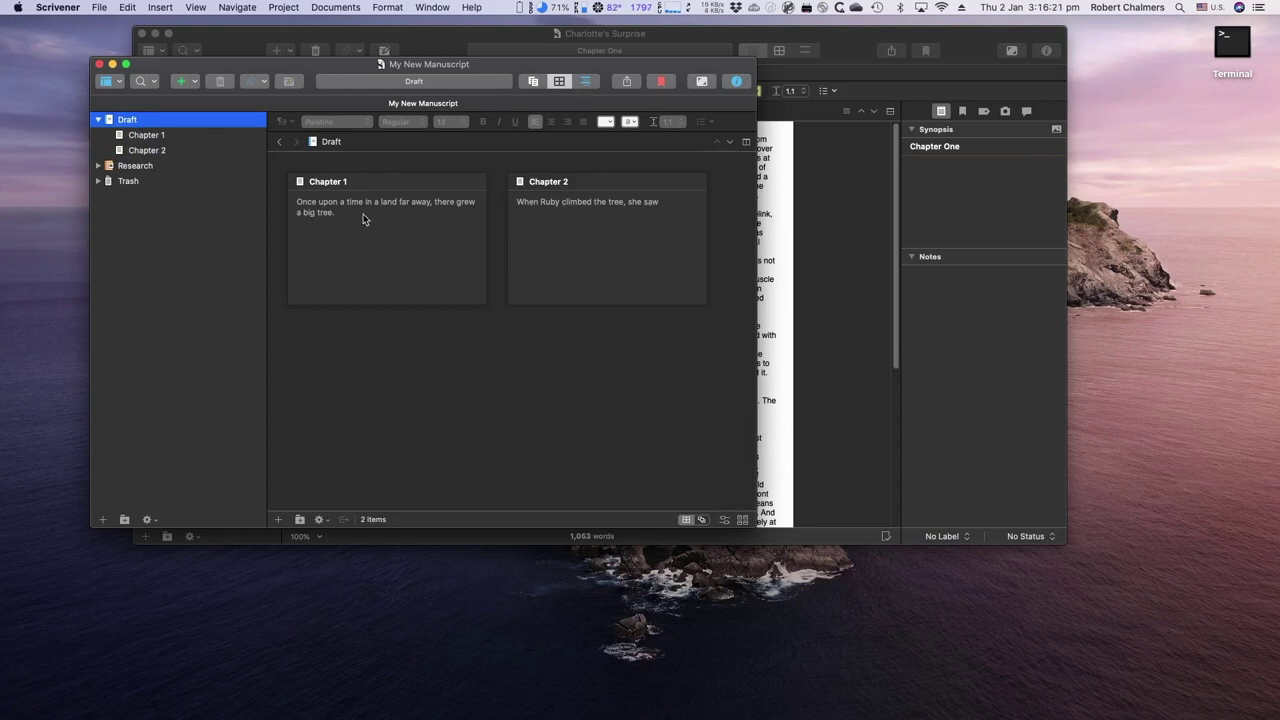
{"action": "left_click", "coordinate": [134, 122]}
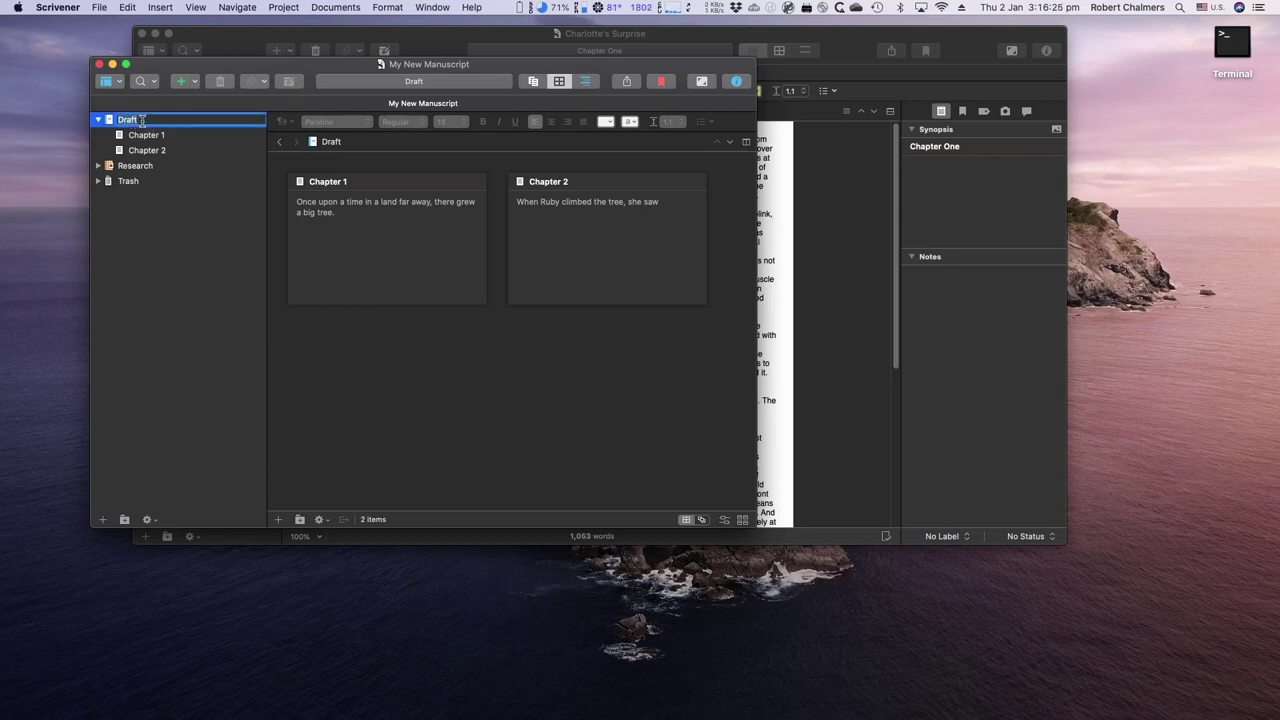
Rename the Draft folder to 'Manuscript', then change it to 'The Far Away Tree'
{"action": "type", "text": "Manuscript"}
{"action": "key", "text": "Return"}
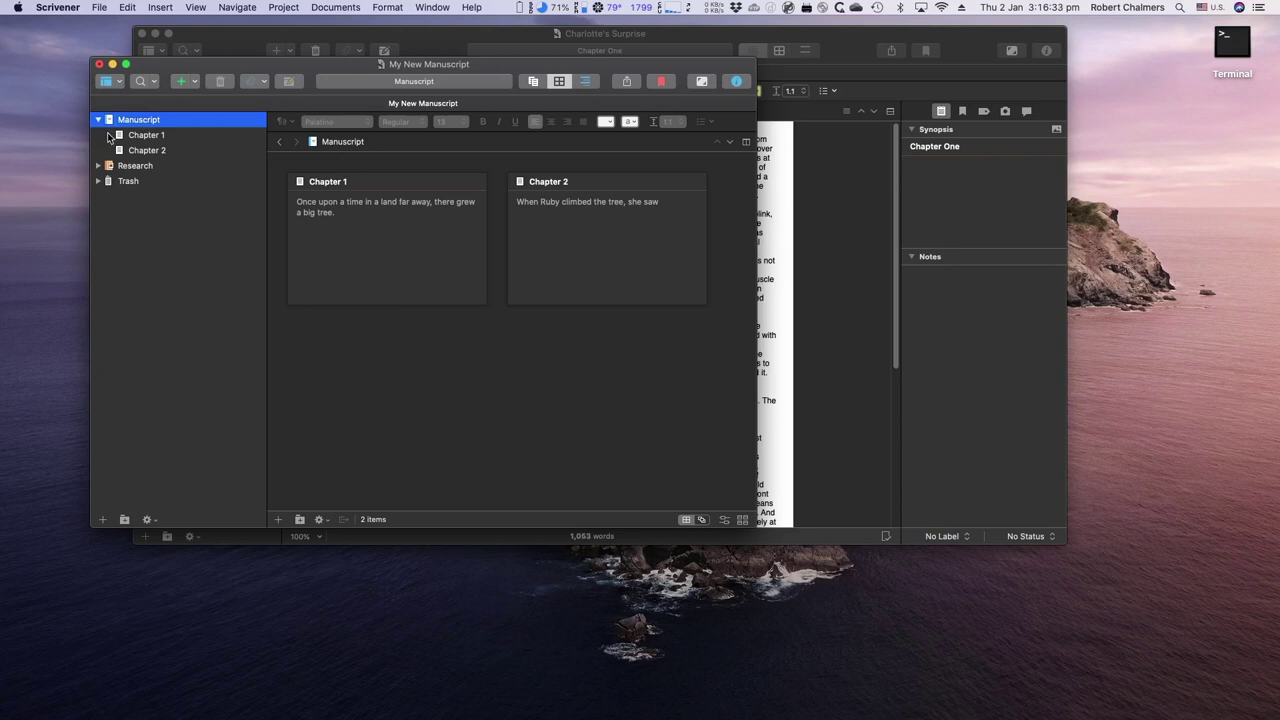
{"action": "left_click", "coordinate": [160, 122]}
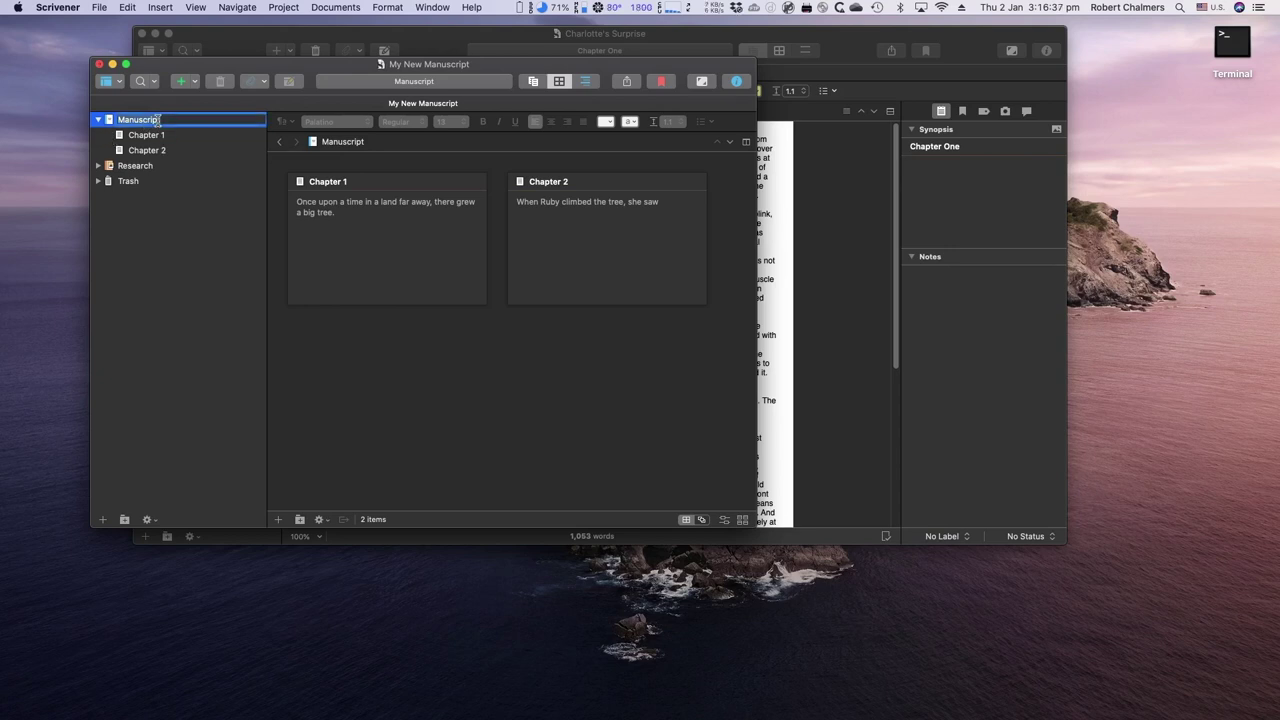
{"action": "left_click", "coordinate": [116, 120]}
{"action": "type", "text": "The Far Away Tree"}
{"action": "key", "text": "Return"}
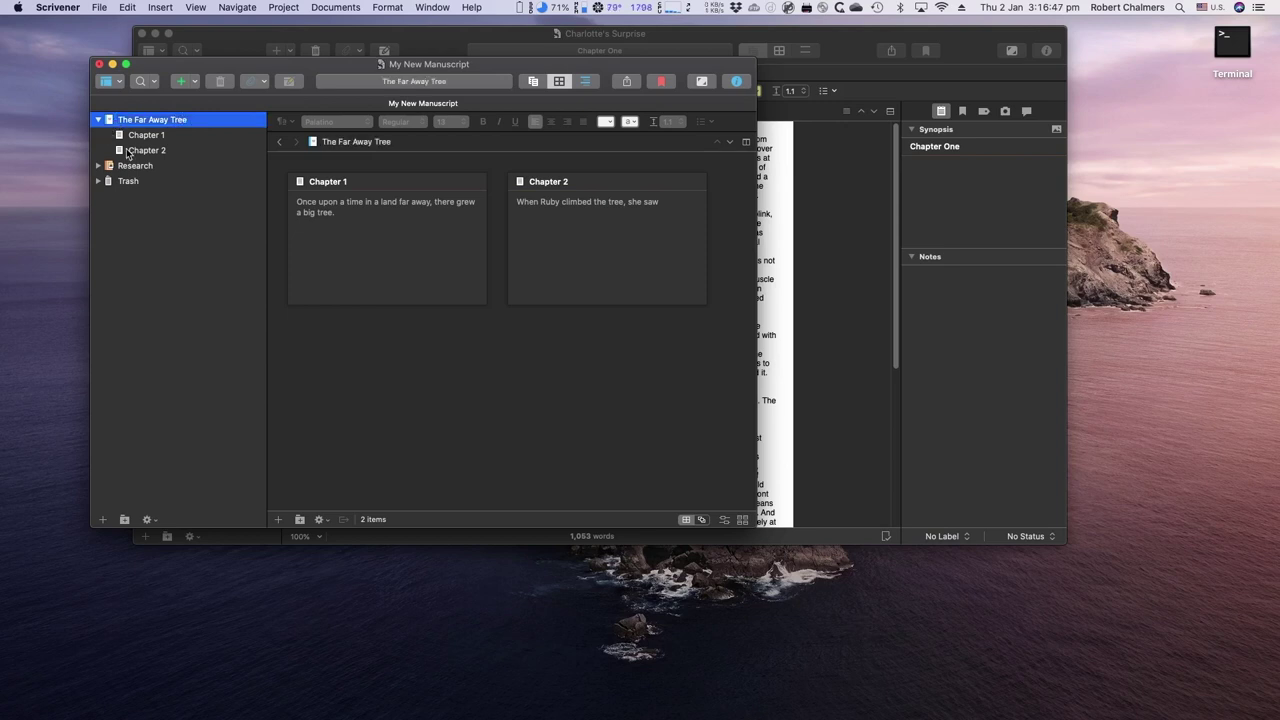